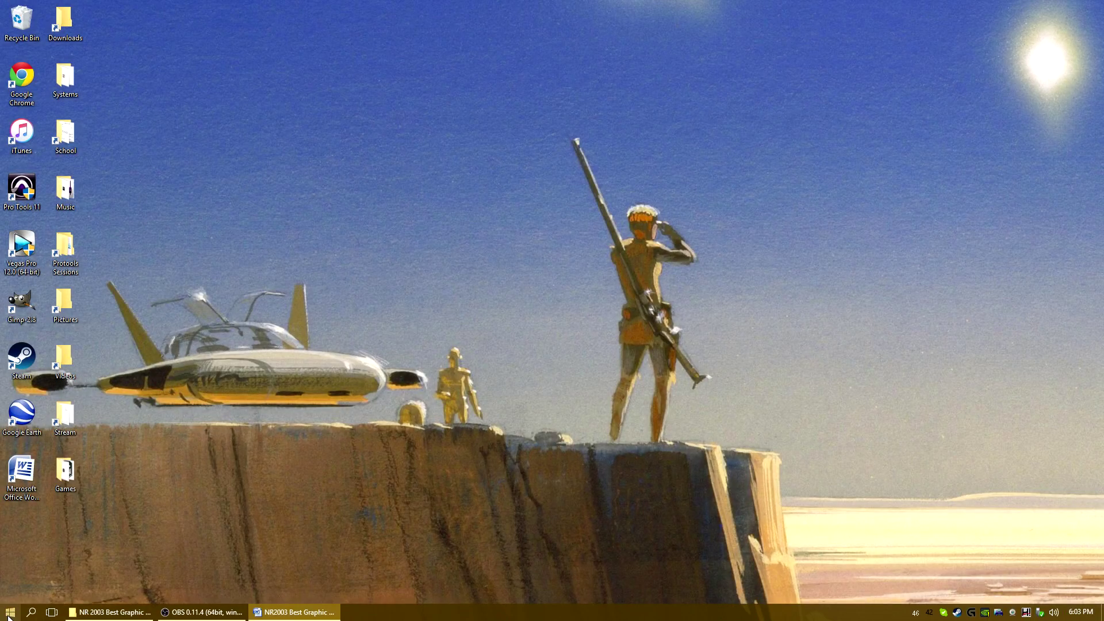
Open the core config file from E:\Papyrus\NASCAR Racing 2003 Season in Notepad
{"action": "left_click", "coordinate": [8, 615]}
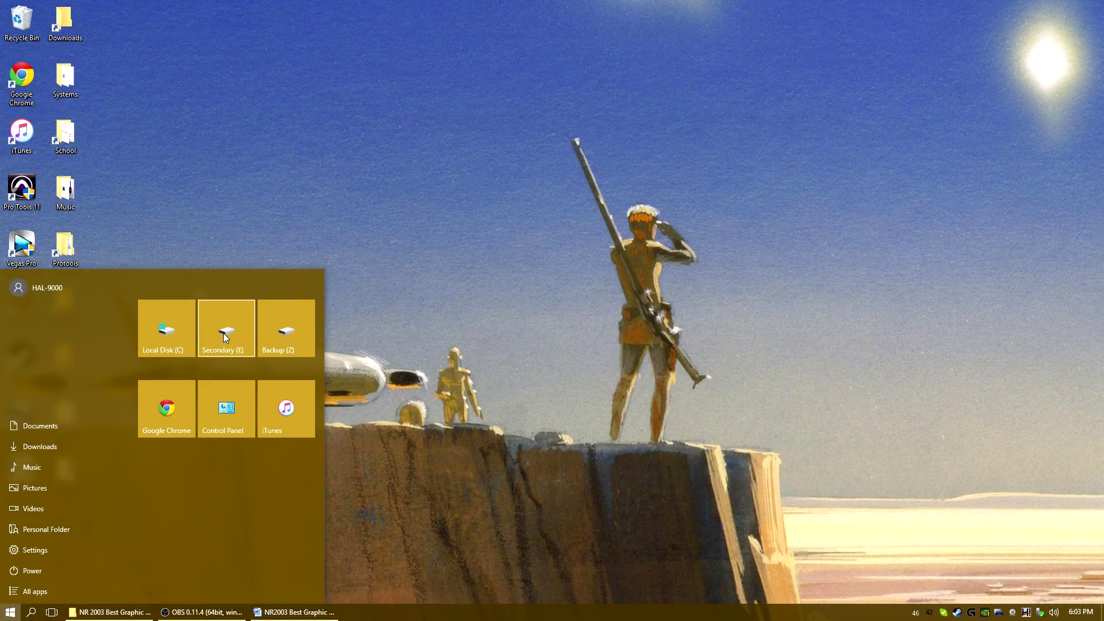
{"action": "left_click", "coordinate": [223, 336]}
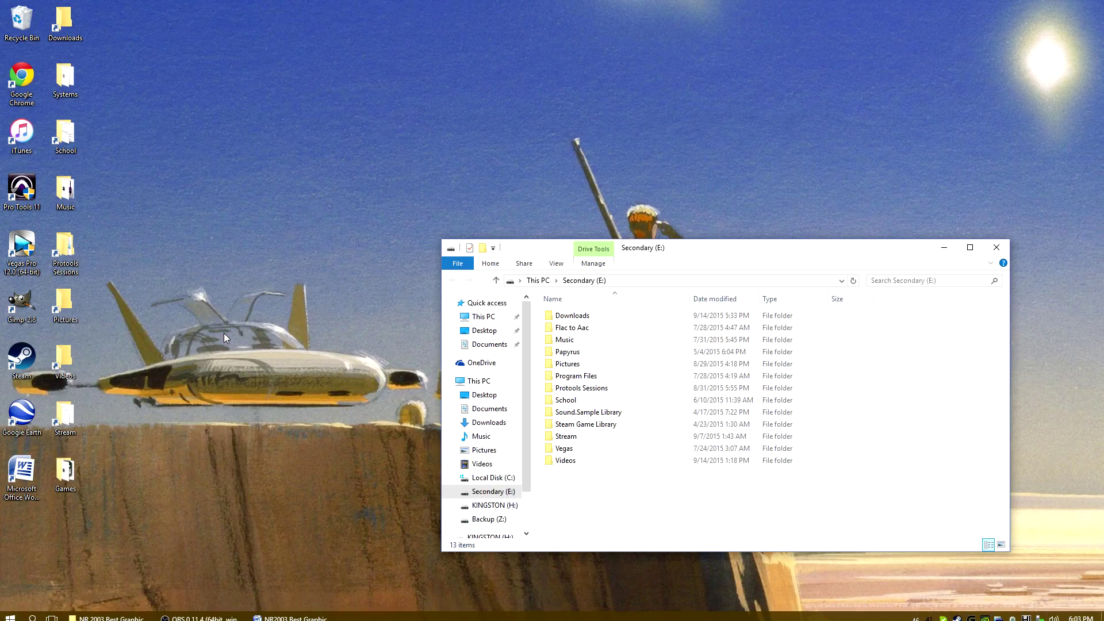
{"action": "left_click", "coordinate": [571, 355]}
{"action": "double_click", "coordinate": [571, 355]}
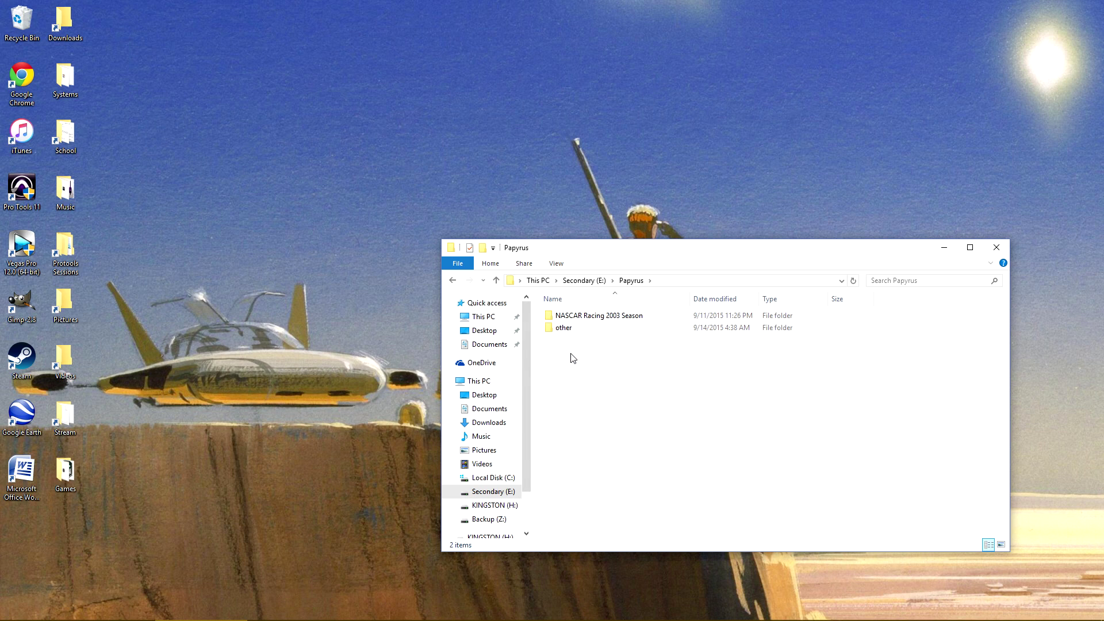
{"action": "left_click", "coordinate": [584, 317]}
{"action": "double_click", "coordinate": [585, 317]}
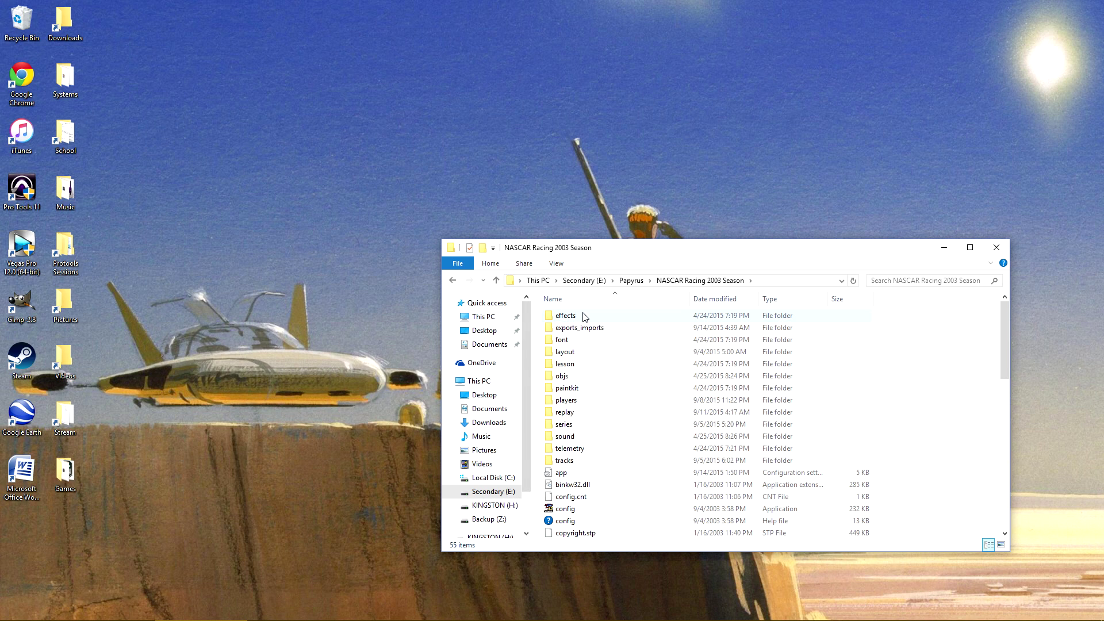
{"action": "left_click_drag", "start_coordinate": [1005, 326], "coordinate": [1005, 379]}
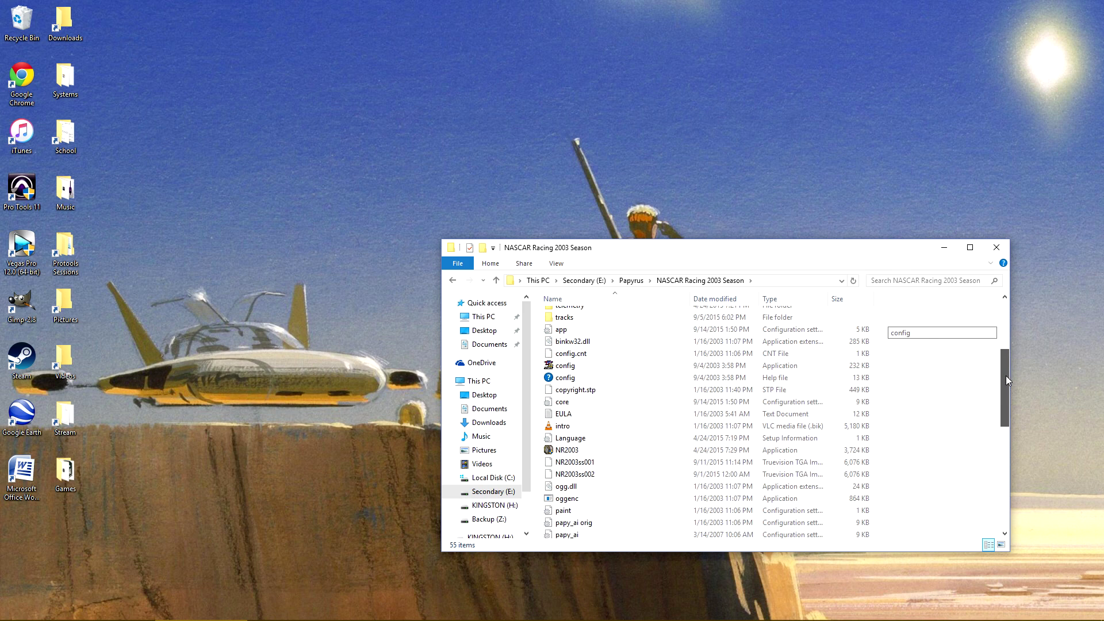
{"action": "double_click", "coordinate": [562, 400]}
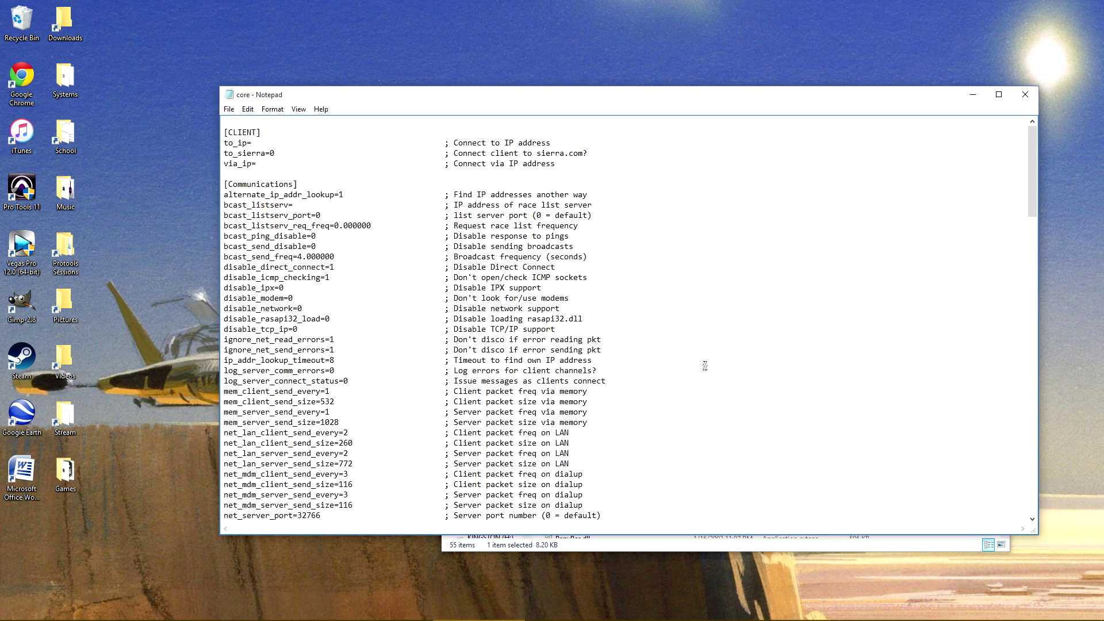
Check CacheSize is 14194304 and MaxBlockSize and PoolSize are 524288
{"action": "left_click_drag", "start_coordinate": [1031, 197], "coordinate": [1025, 276]}
{"action": "left_click_drag", "start_coordinate": [314, 206], "coordinate": [229, 205]}
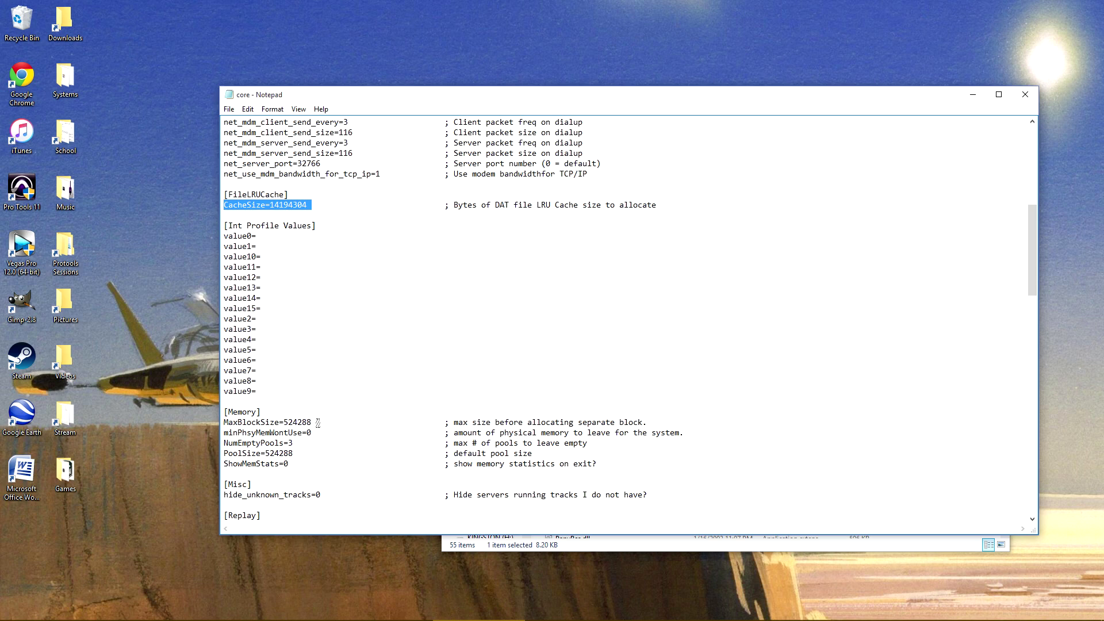
{"action": "left_click_drag", "start_coordinate": [316, 423], "coordinate": [223, 422]}
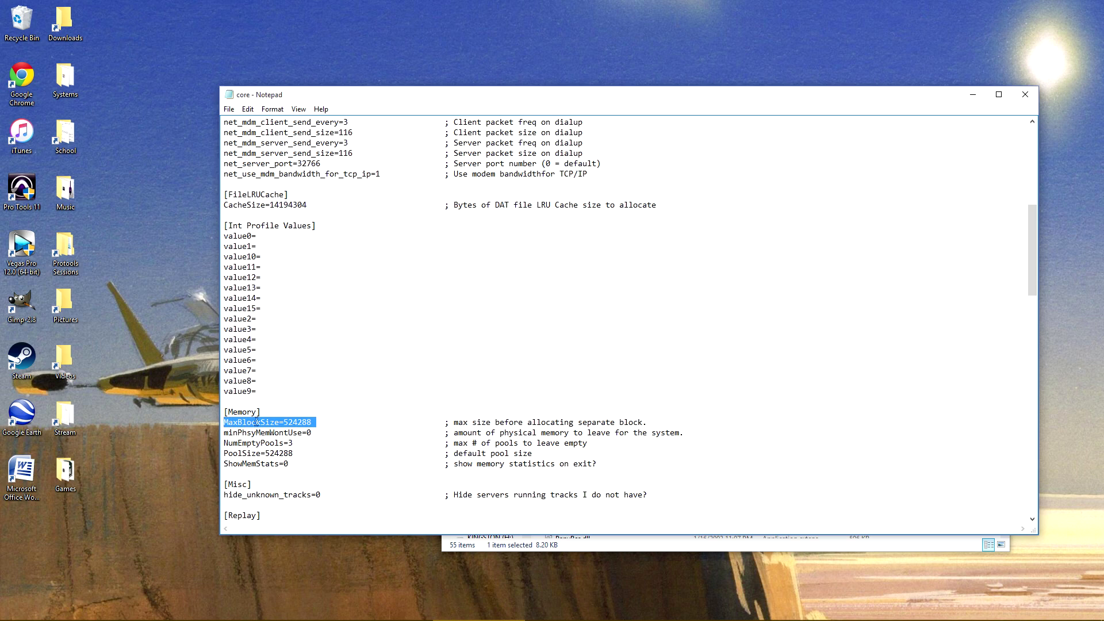
{"action": "left_click_drag", "start_coordinate": [297, 454], "coordinate": [223, 457]}
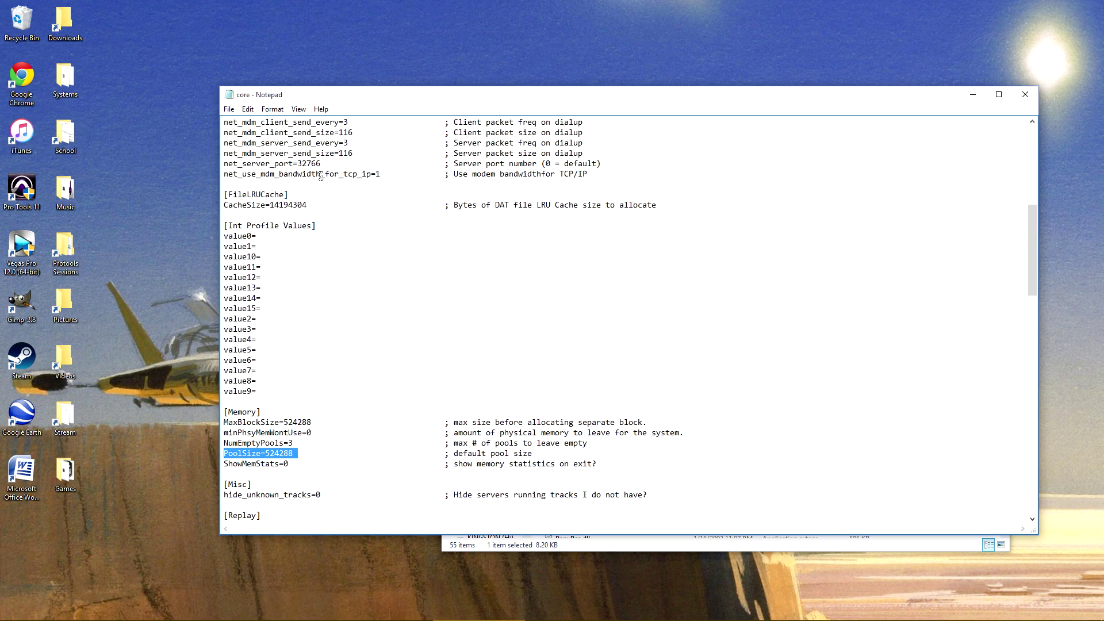
Save the core file and close Notepad
{"action": "left_click", "coordinate": [230, 109]}
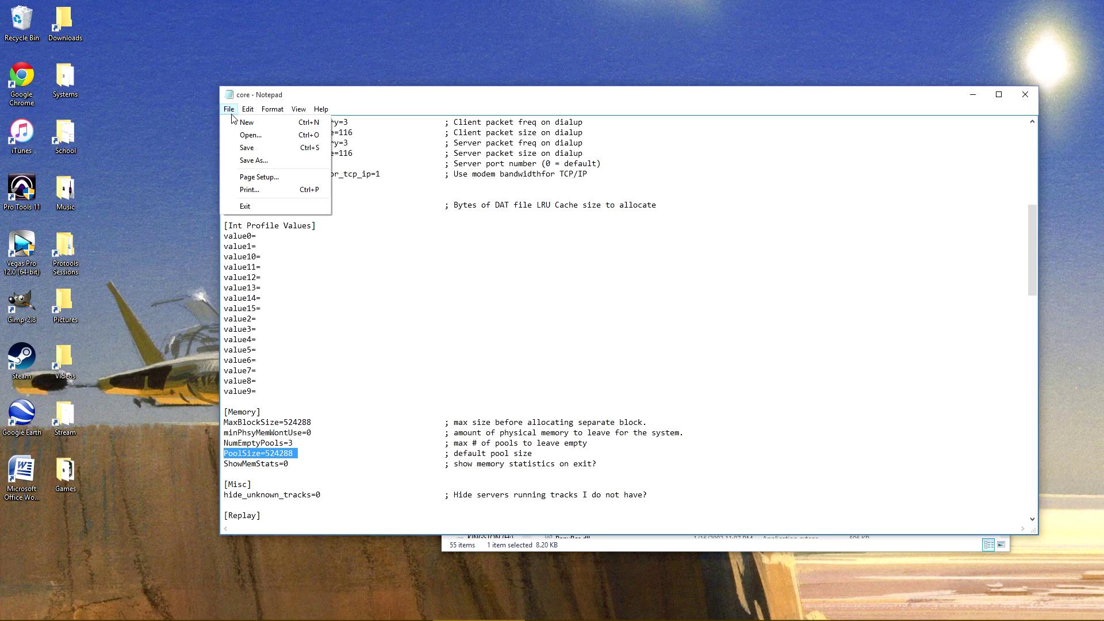
{"action": "left_click", "coordinate": [244, 148]}
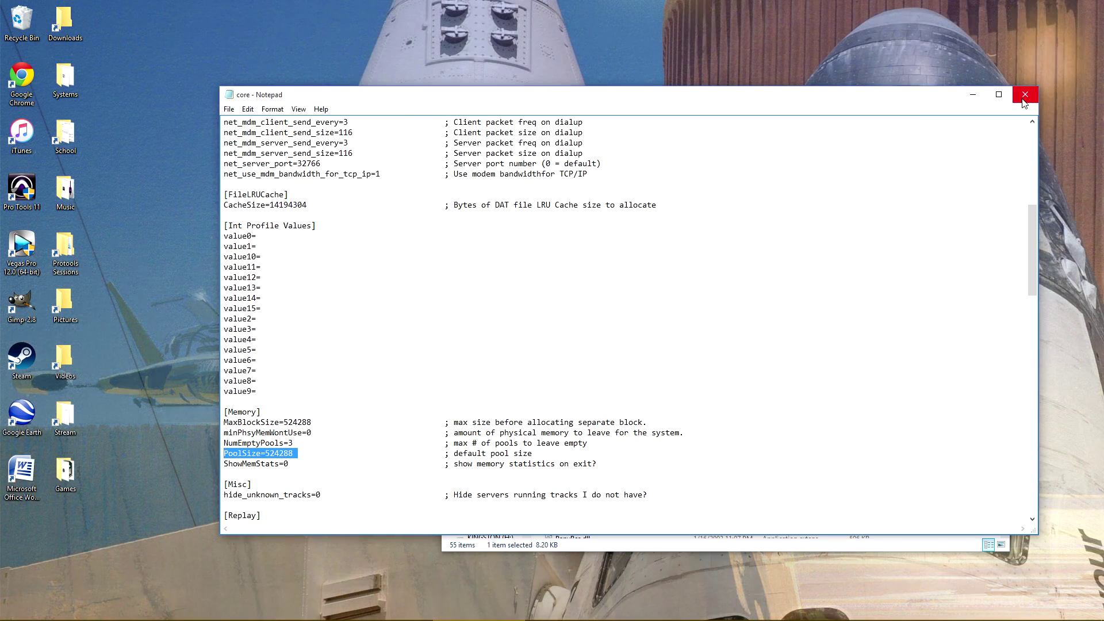
{"action": "left_click", "coordinate": [1024, 95]}
Open the rend_dxg configuration file from the game folder in Notepad
{"action": "left_click_drag", "start_coordinate": [1008, 325], "coordinate": [999, 443]}
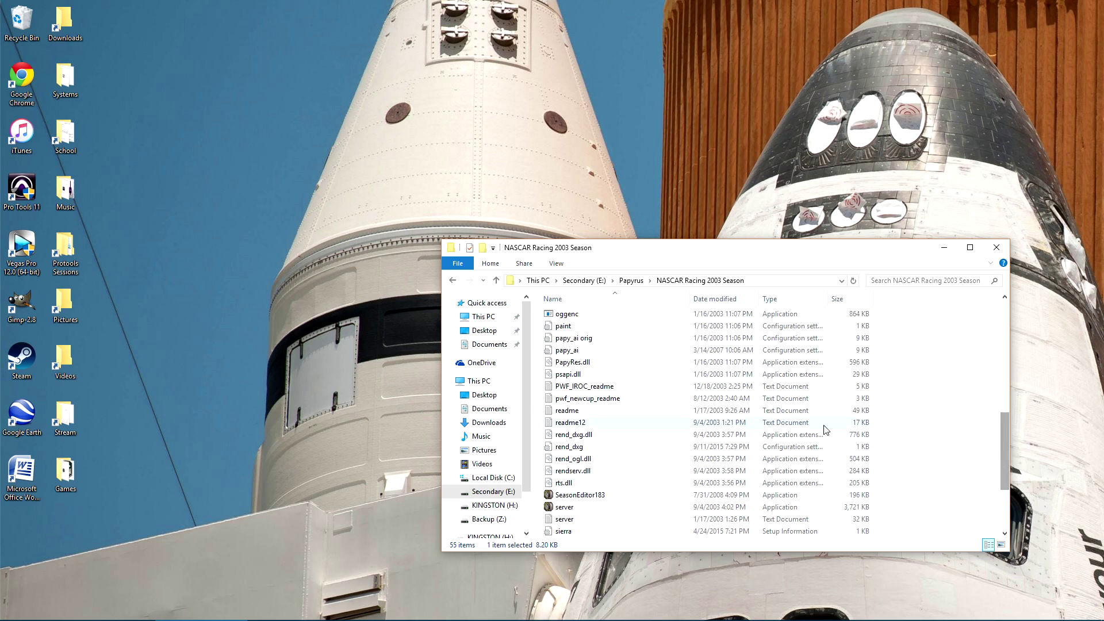
{"action": "left_click", "coordinate": [572, 448]}
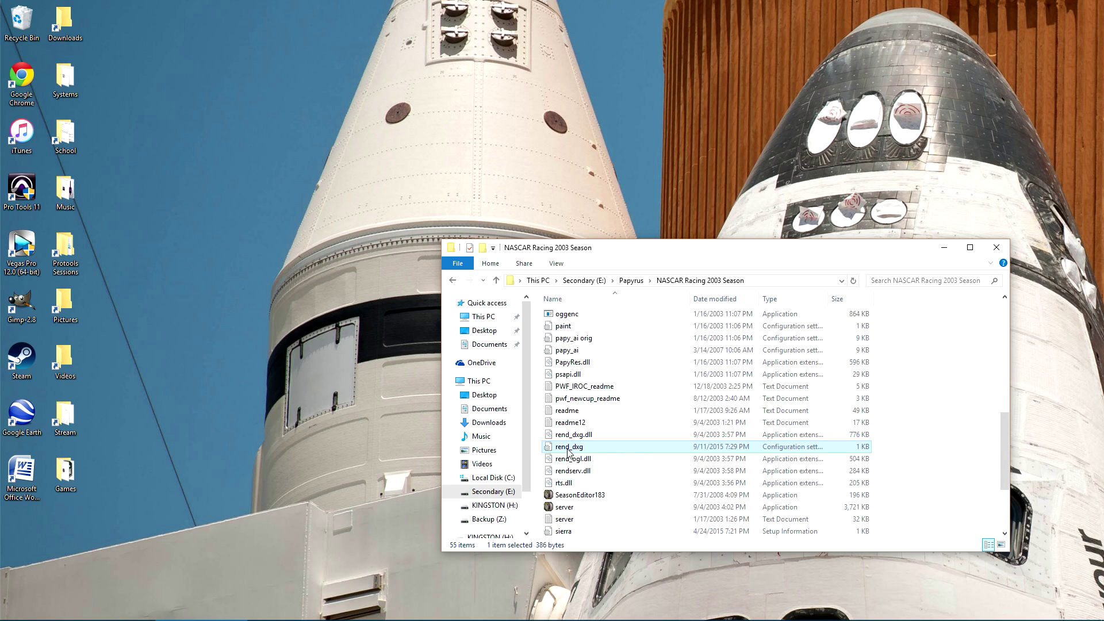
{"action": "double_click", "coordinate": [582, 450]}
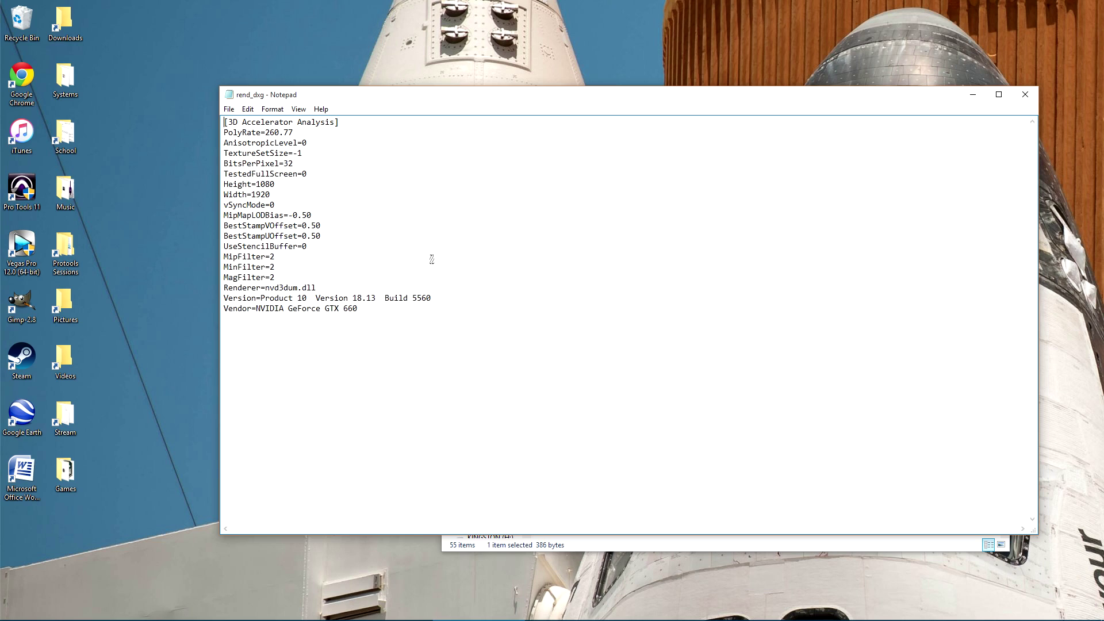
Save rend_dxg with AnisotropicLevel=0 and TextureSetSize=-1, then close it
{"action": "left_click_drag", "start_coordinate": [315, 142], "coordinate": [226, 145]}
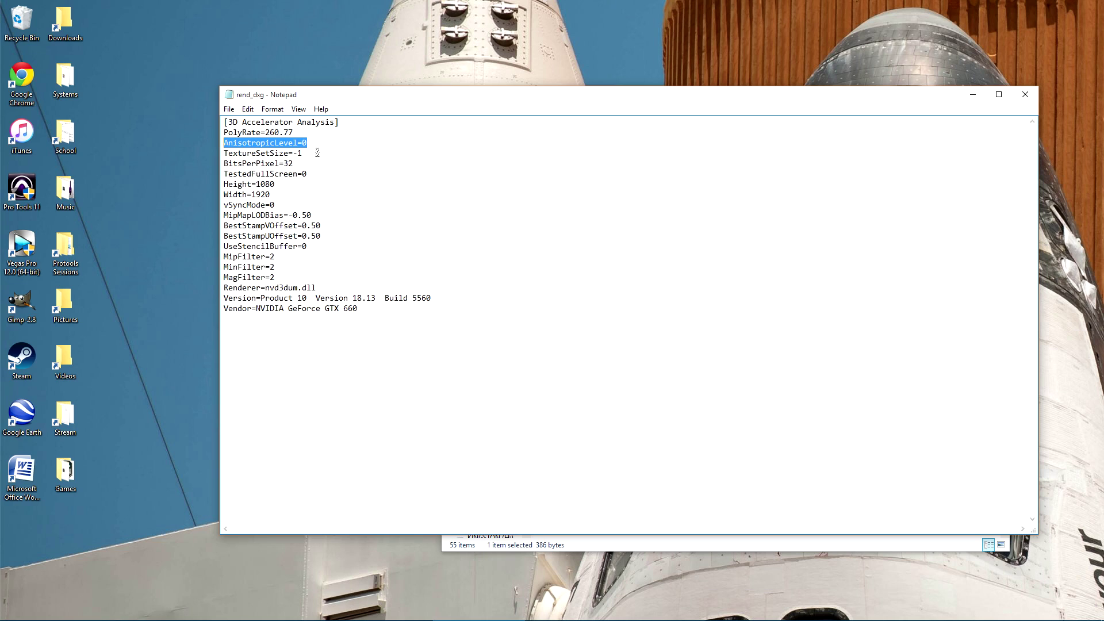
{"action": "left_click_drag", "start_coordinate": [316, 152], "coordinate": [226, 152]}
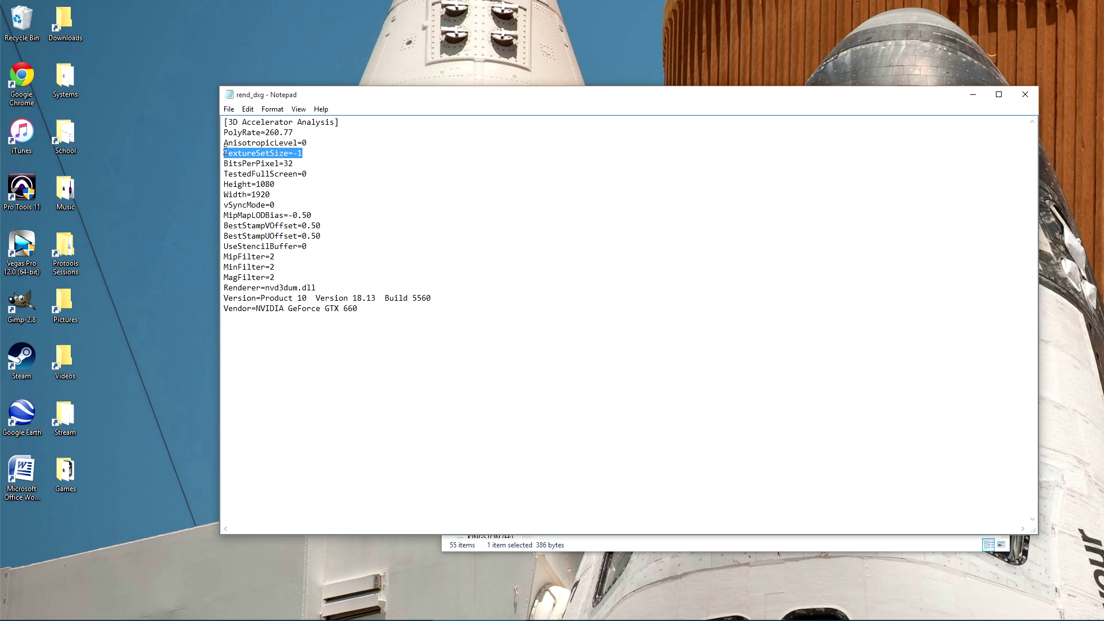
{"action": "left_click", "coordinate": [247, 109]}
{"action": "left_click", "coordinate": [229, 109]}
{"action": "left_click", "coordinate": [246, 147]}
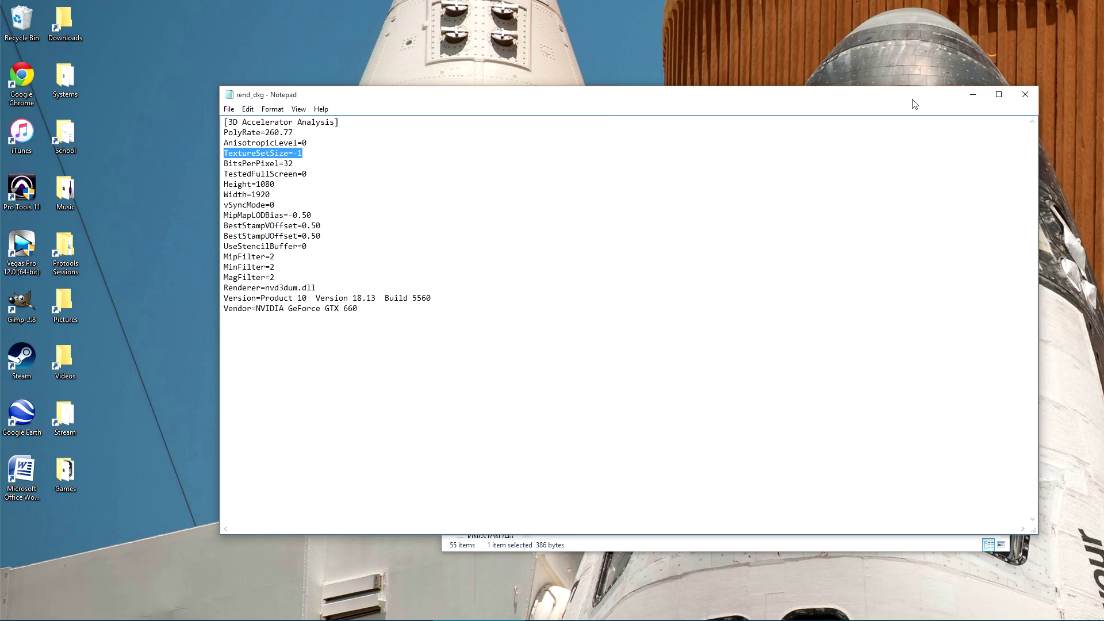
{"action": "left_click", "coordinate": [1024, 95]}
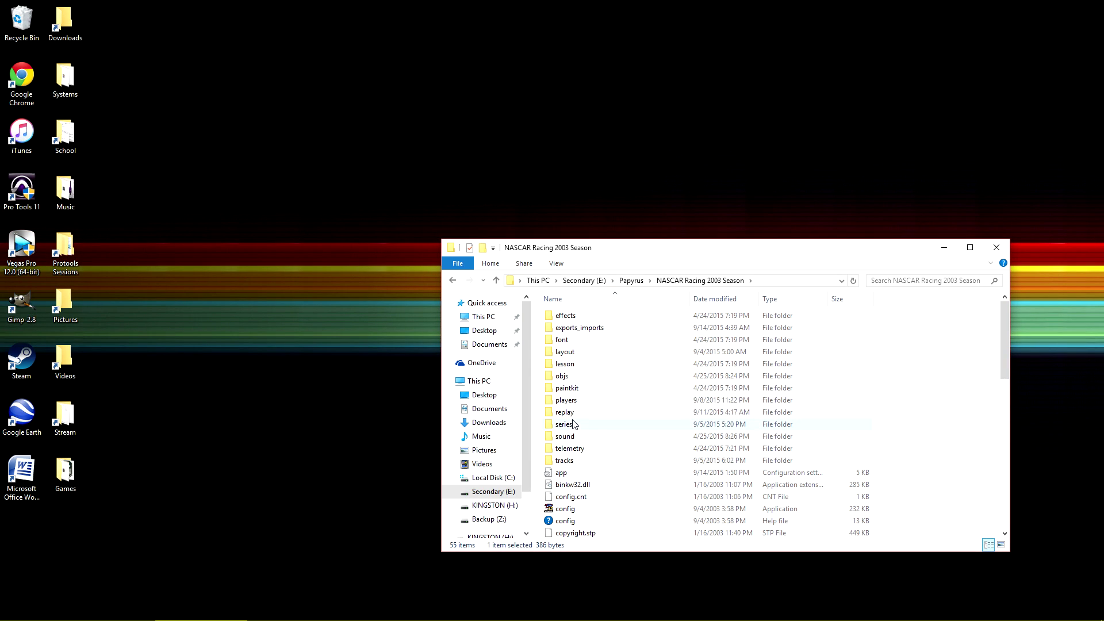
Go into players, then the profile folder, and select the player settings file
{"action": "double_click", "coordinate": [571, 400]}
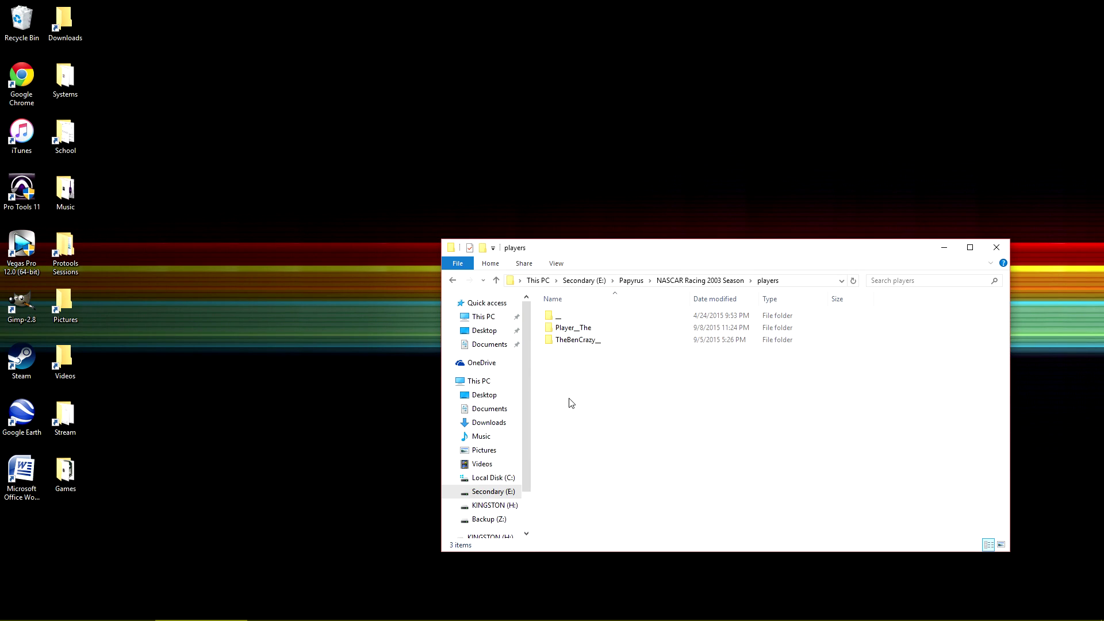
{"action": "double_click", "coordinate": [578, 340]}
{"action": "left_click", "coordinate": [565, 364]}
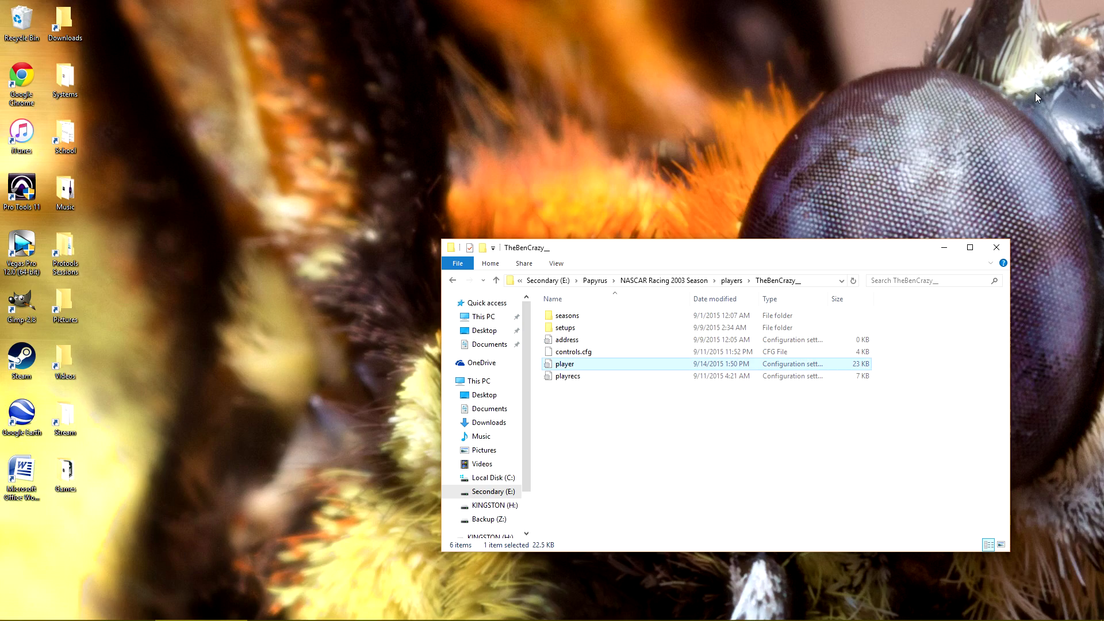
Open the player file and review its draw distance, shader, shadow and texture quality lines
{"action": "double_click", "coordinate": [565, 368]}
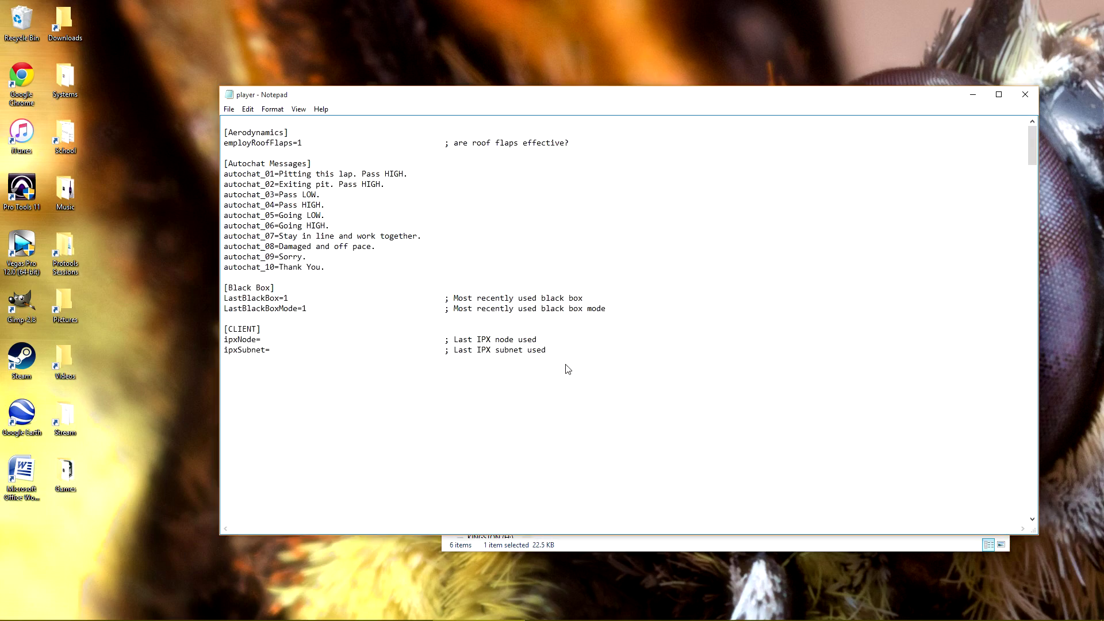
{"action": "left_click_drag", "start_coordinate": [1032, 138], "coordinate": [1027, 243]}
{"action": "left_click_drag", "start_coordinate": [289, 225], "coordinate": [225, 226]}
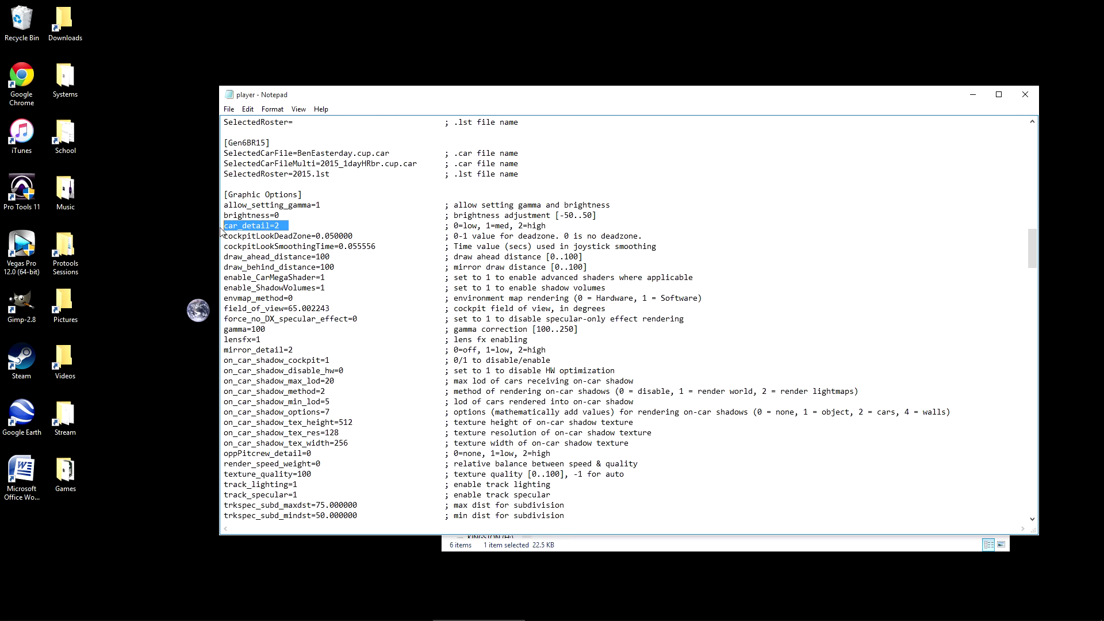
{"action": "left_click_drag", "start_coordinate": [348, 257], "coordinate": [224, 256]}
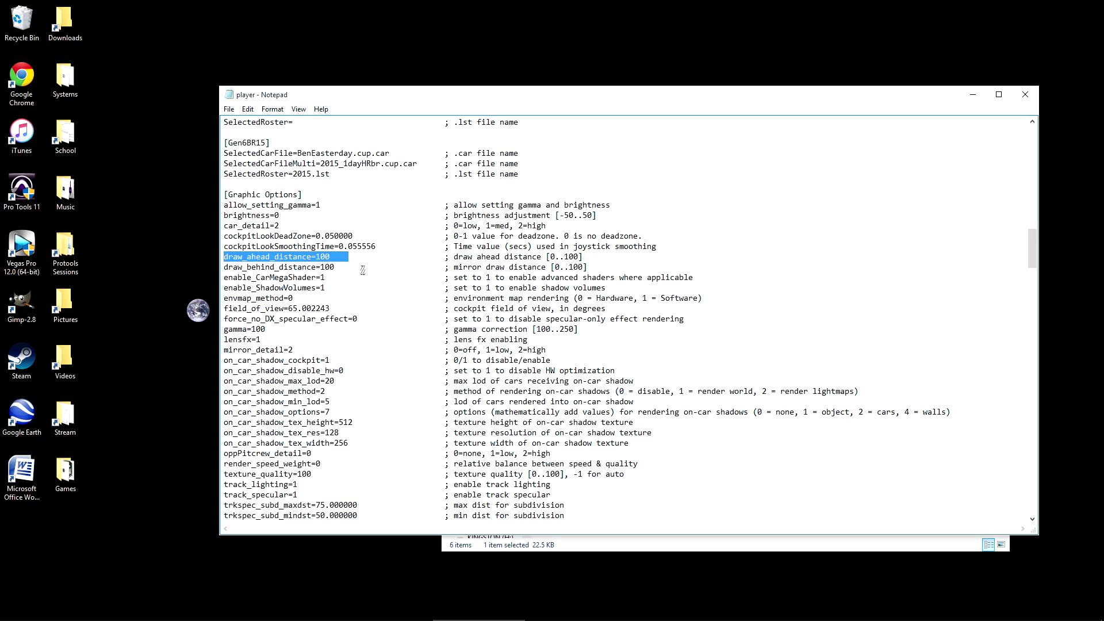
{"action": "left_click_drag", "start_coordinate": [353, 267], "coordinate": [223, 268]}
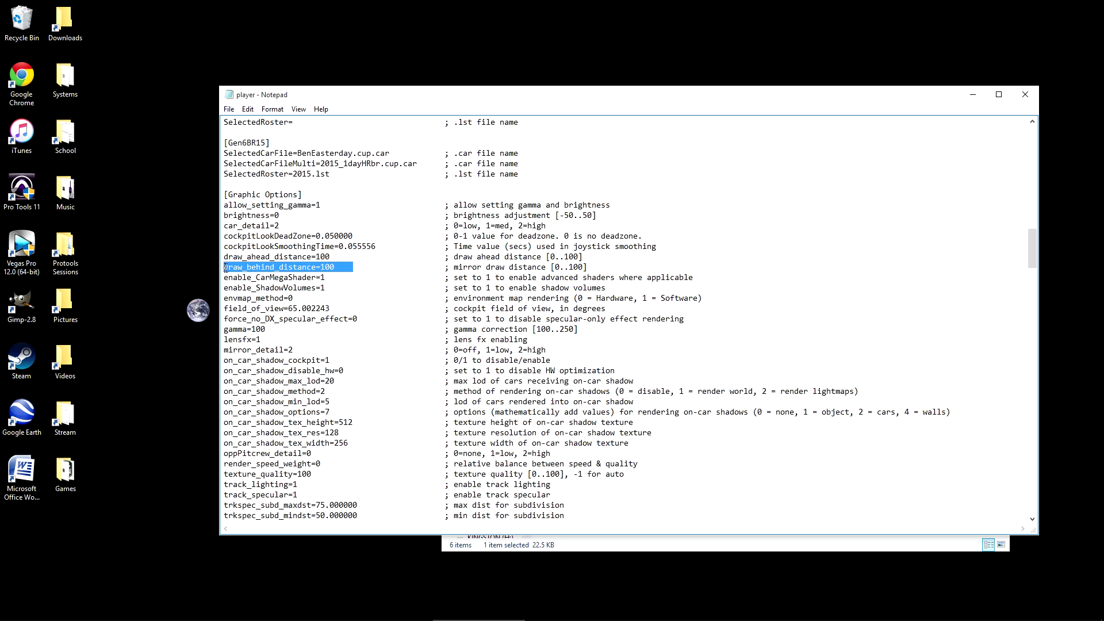
{"action": "left_click_drag", "start_coordinate": [348, 278], "coordinate": [224, 278]}
{"action": "left_click_drag", "start_coordinate": [343, 288], "coordinate": [223, 288]}
{"action": "left_click_drag", "start_coordinate": [323, 463], "coordinate": [225, 463]}
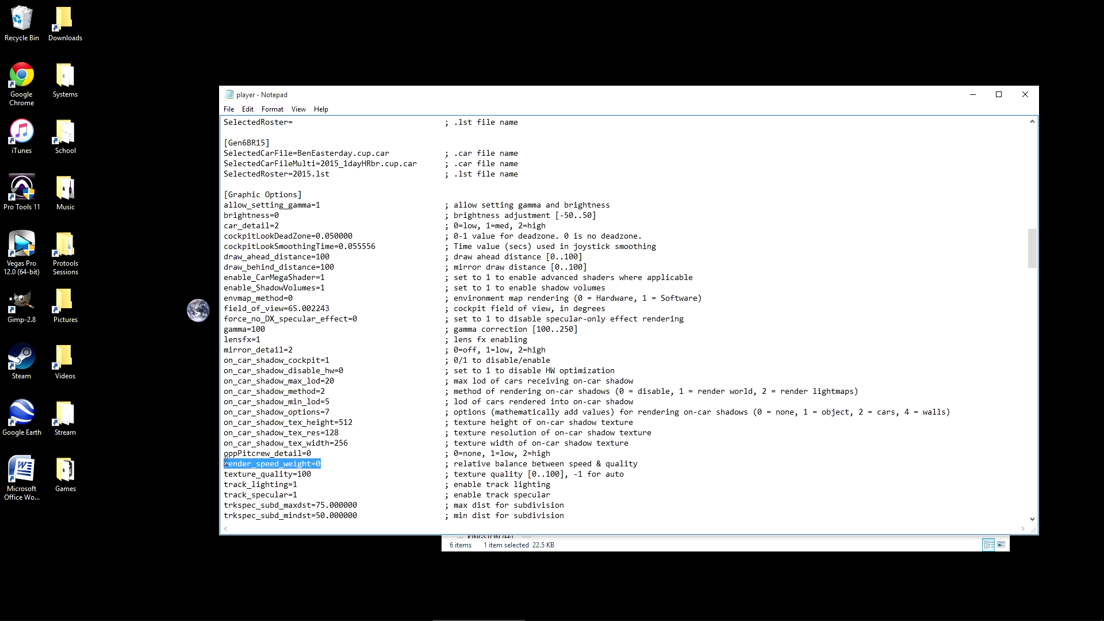
{"action": "left_click_drag", "start_coordinate": [322, 475], "coordinate": [222, 475]}
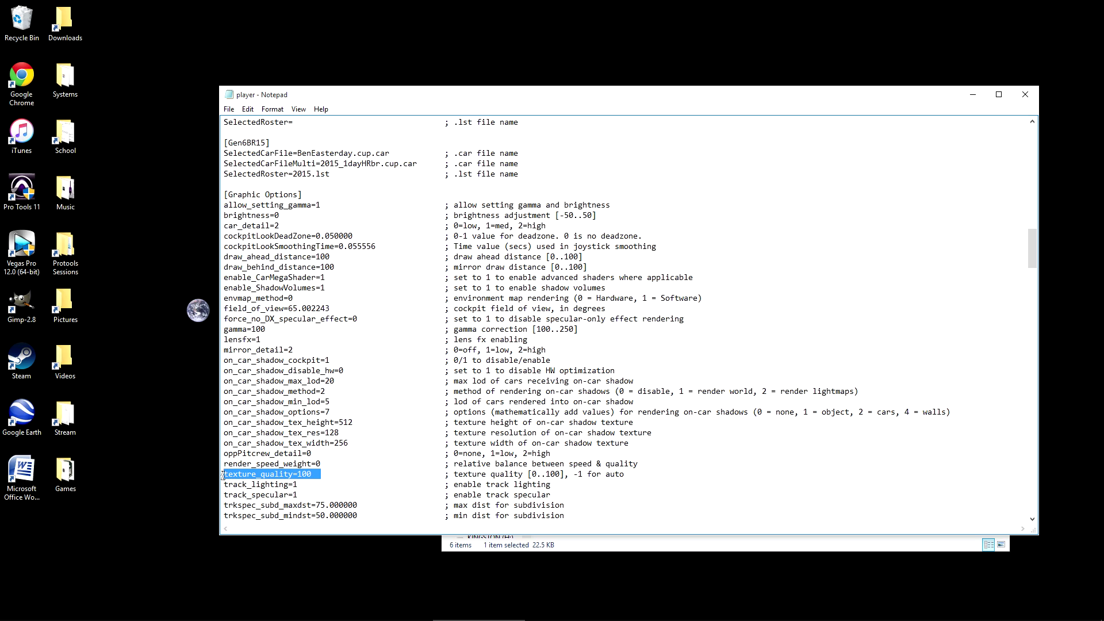
{"action": "scroll", "coordinate": [240, 473], "scroll_direction": "down", "scroll_amount": 20}
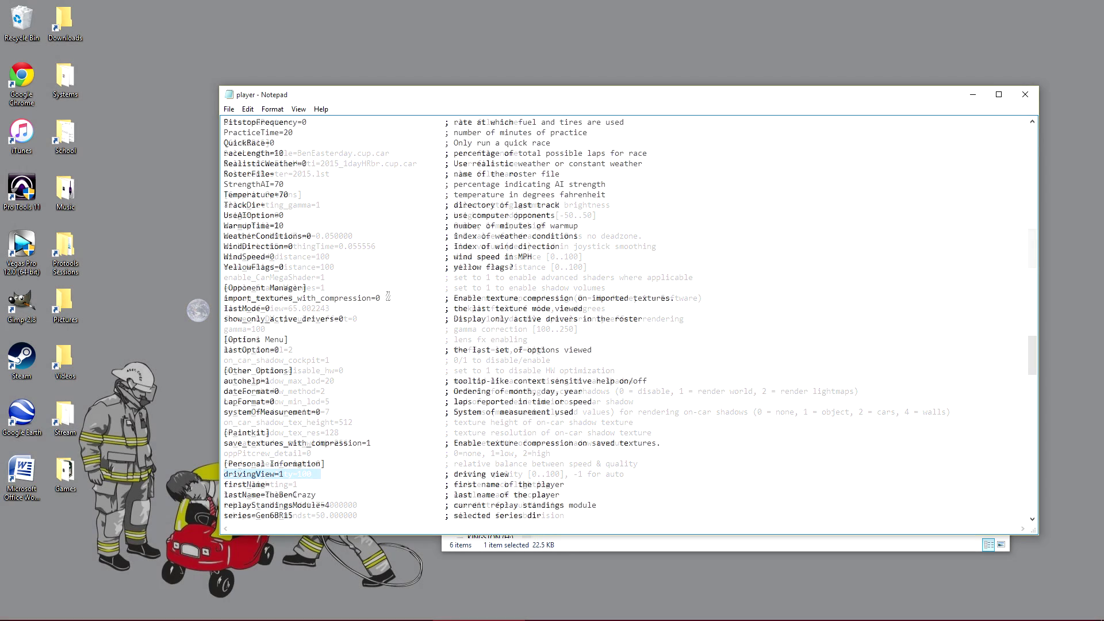
{"action": "left_click_drag", "start_coordinate": [381, 299], "coordinate": [225, 300]}
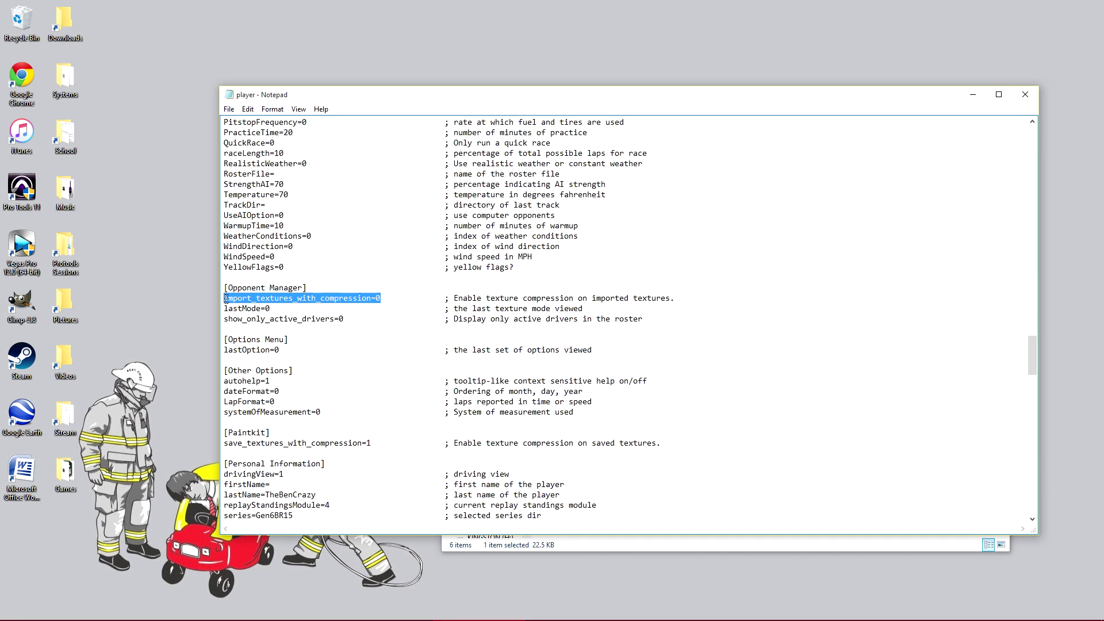
Save the player file with import_textures_with_compression=0 and close Notepad
{"action": "left_click", "coordinate": [230, 109]}
{"action": "left_click", "coordinate": [241, 149]}
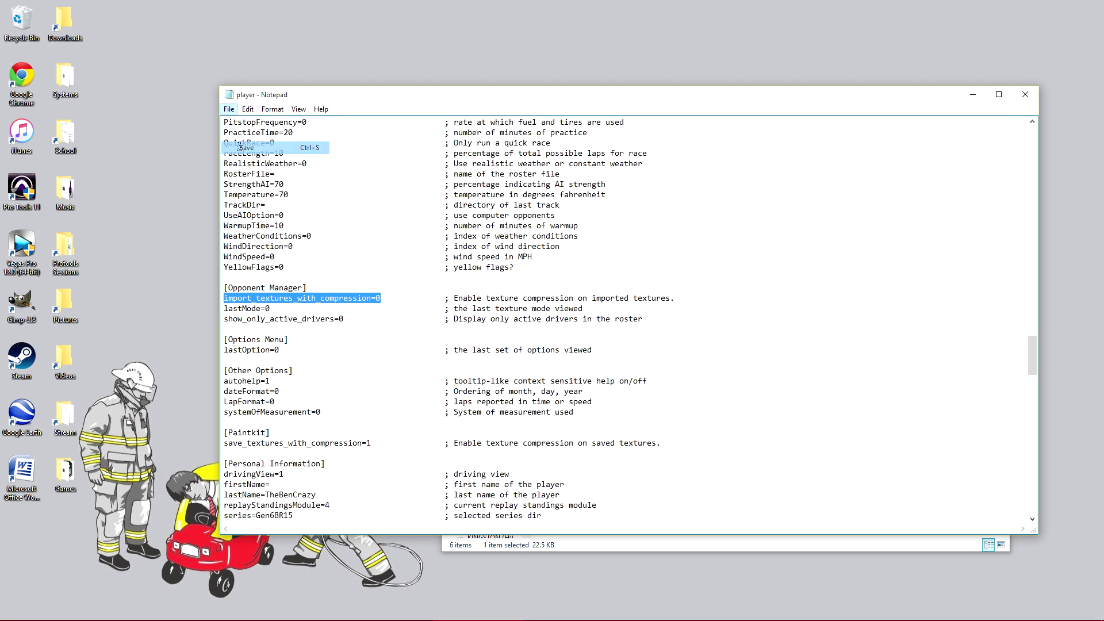
{"action": "left_click", "coordinate": [1026, 96]}
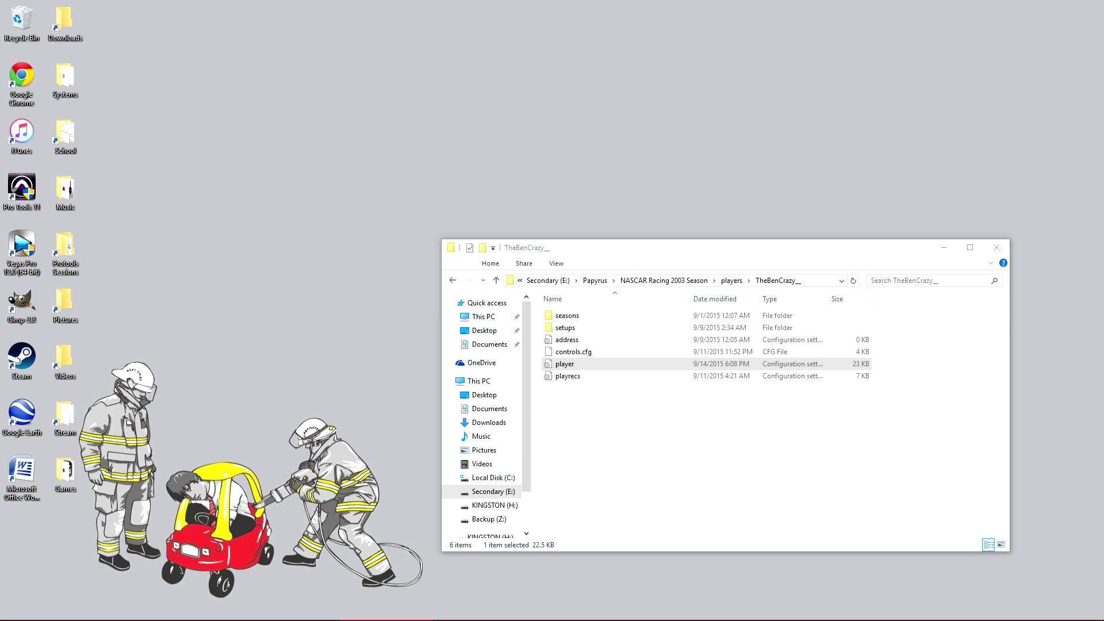
Close the player folder window and launch NVIDIA Control Panel from the desktop menu
{"action": "left_click", "coordinate": [996, 247]}
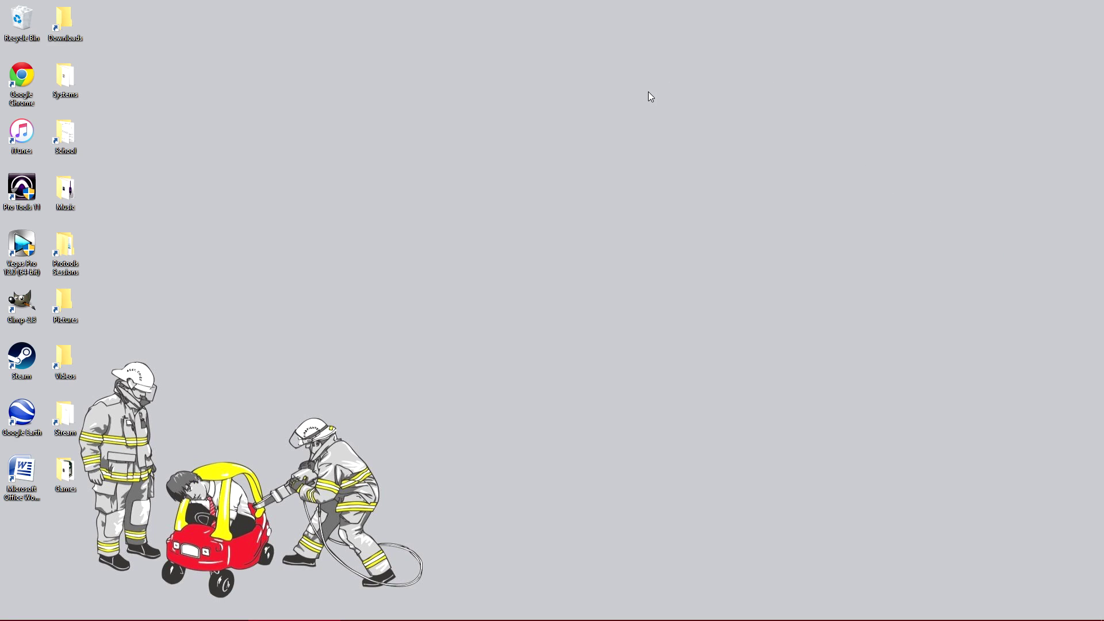
{"action": "right_click", "coordinate": [540, 179]}
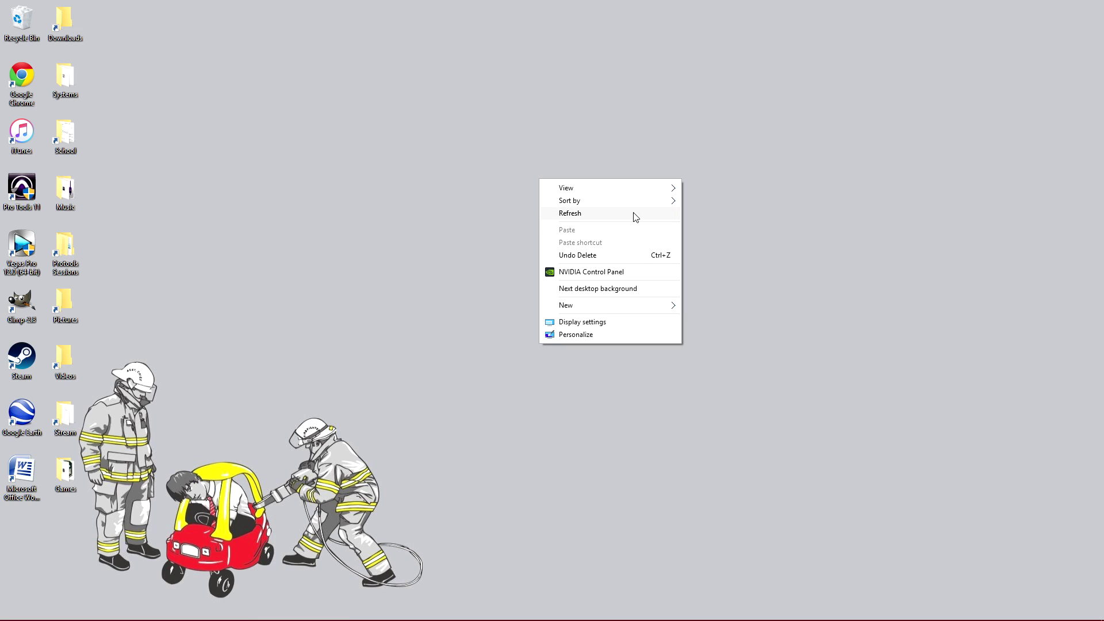
{"action": "left_click", "coordinate": [641, 277]}
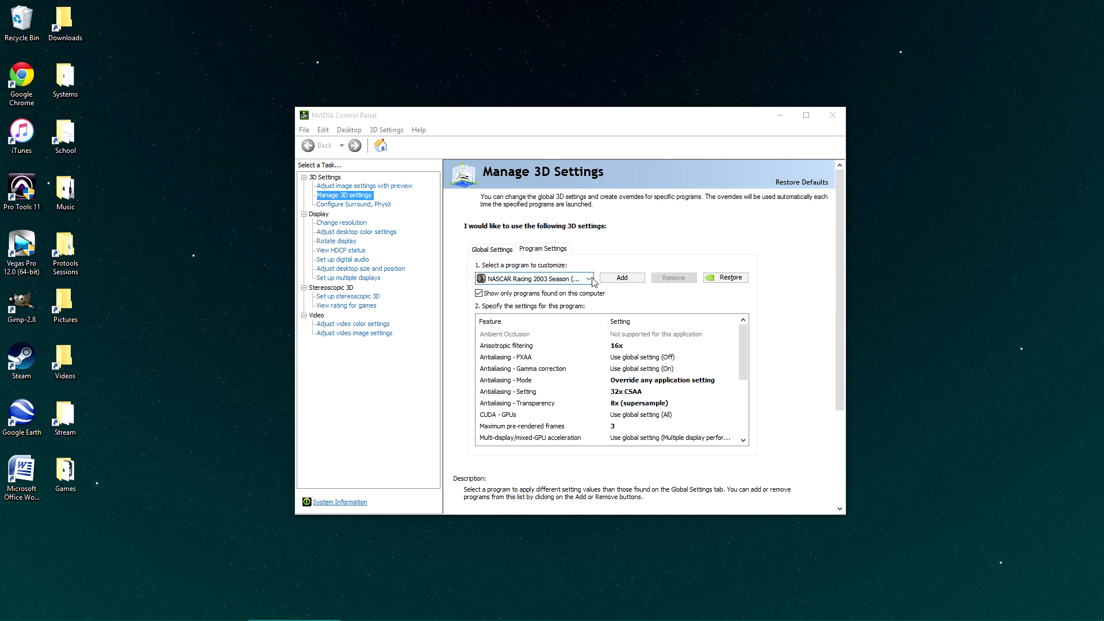
Select NASCAR Racing 2003 Season in Program Settings and set anisotropic filtering to 16x
{"action": "left_click", "coordinate": [589, 279]}
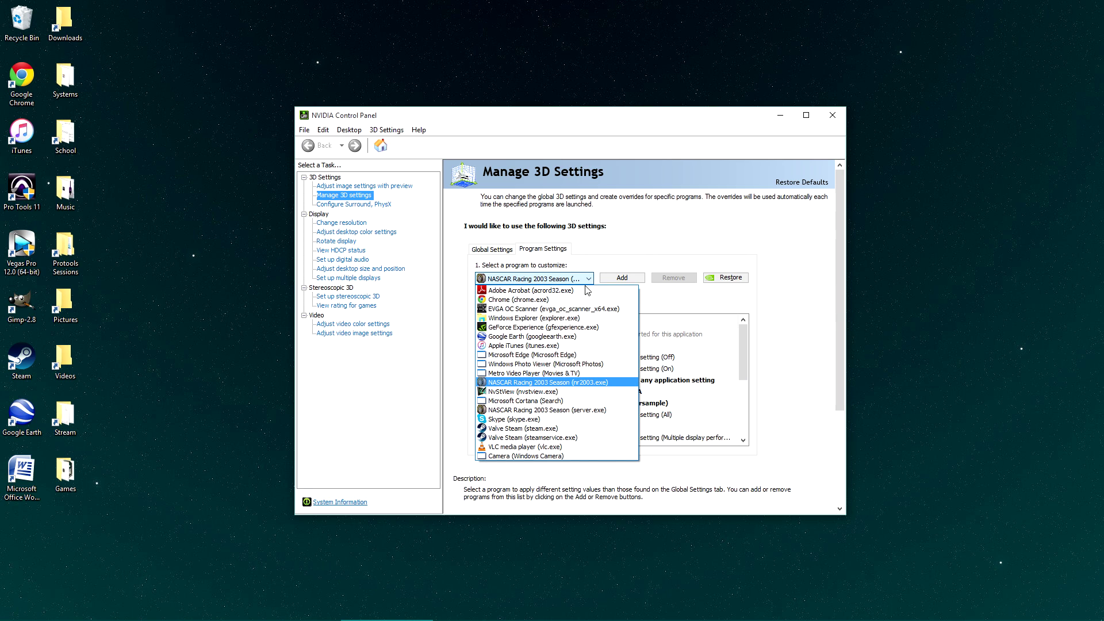
{"action": "left_click", "coordinate": [552, 383]}
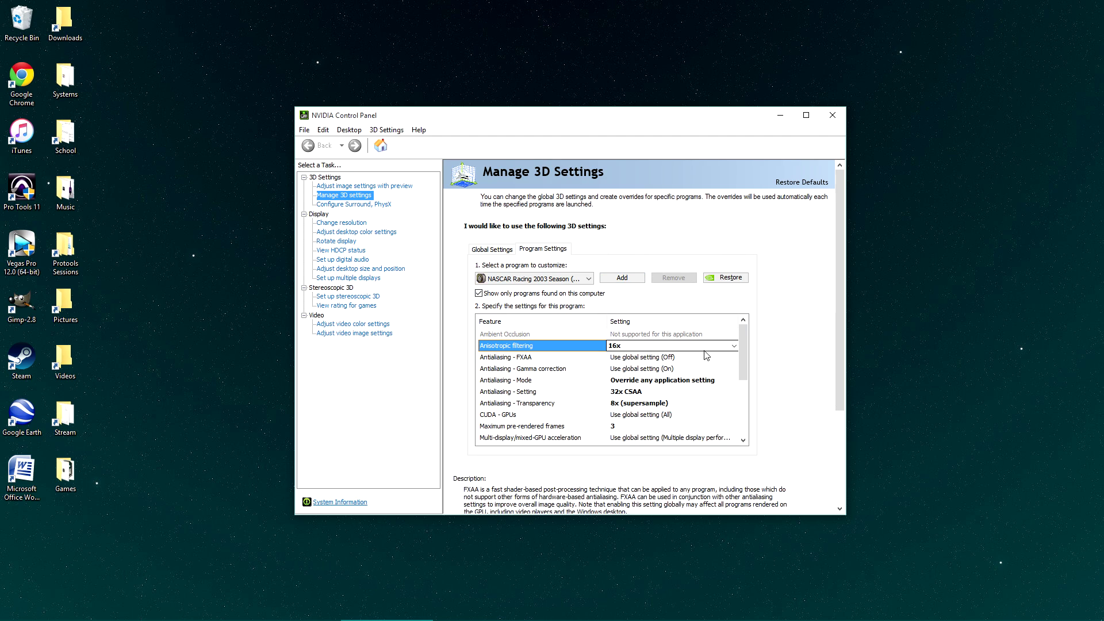
{"action": "left_click", "coordinate": [734, 346]}
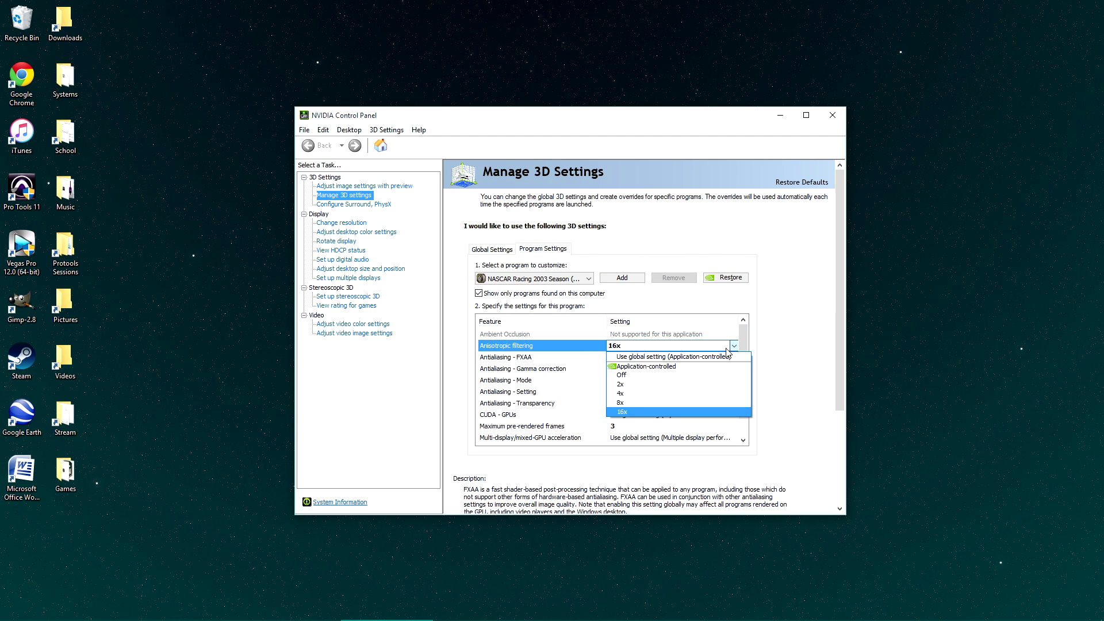
{"action": "left_click", "coordinate": [627, 412]}
Set antialiasing to Override with 32x CSAA and 8x supersample transparency, then open Maximum pre-rendered frames
{"action": "left_click", "coordinate": [634, 381]}
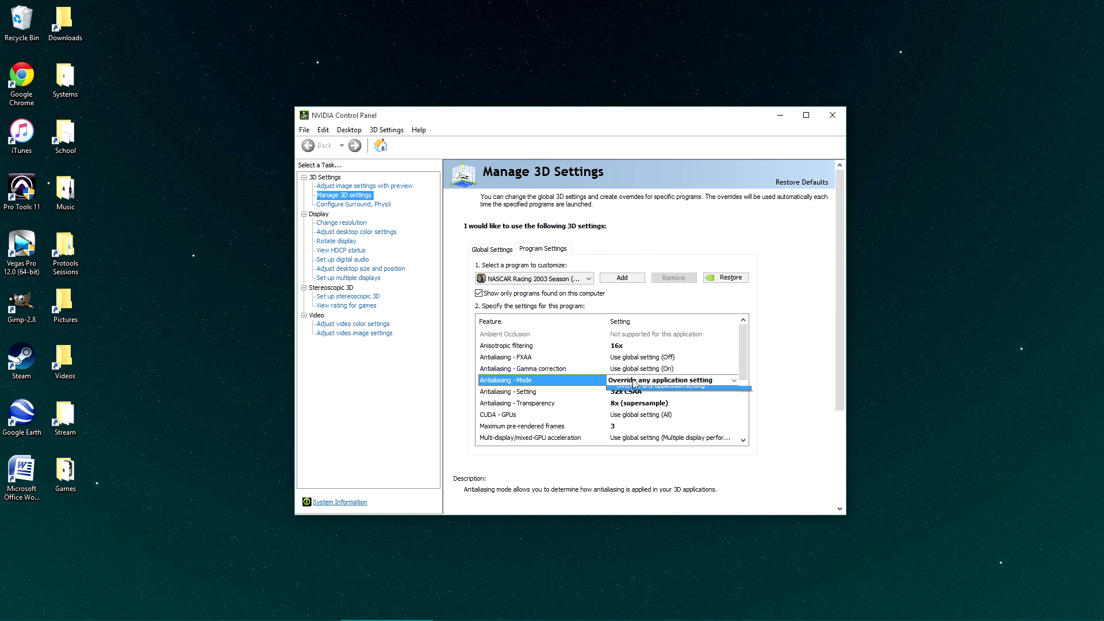
{"action": "left_click", "coordinate": [652, 430]}
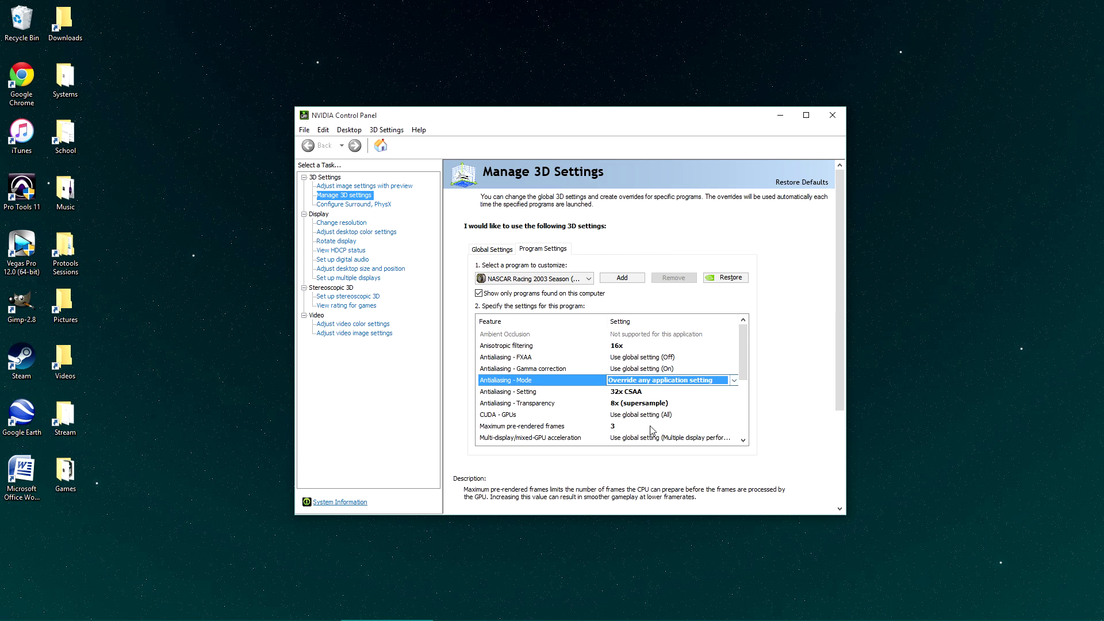
{"action": "left_click", "coordinate": [632, 393]}
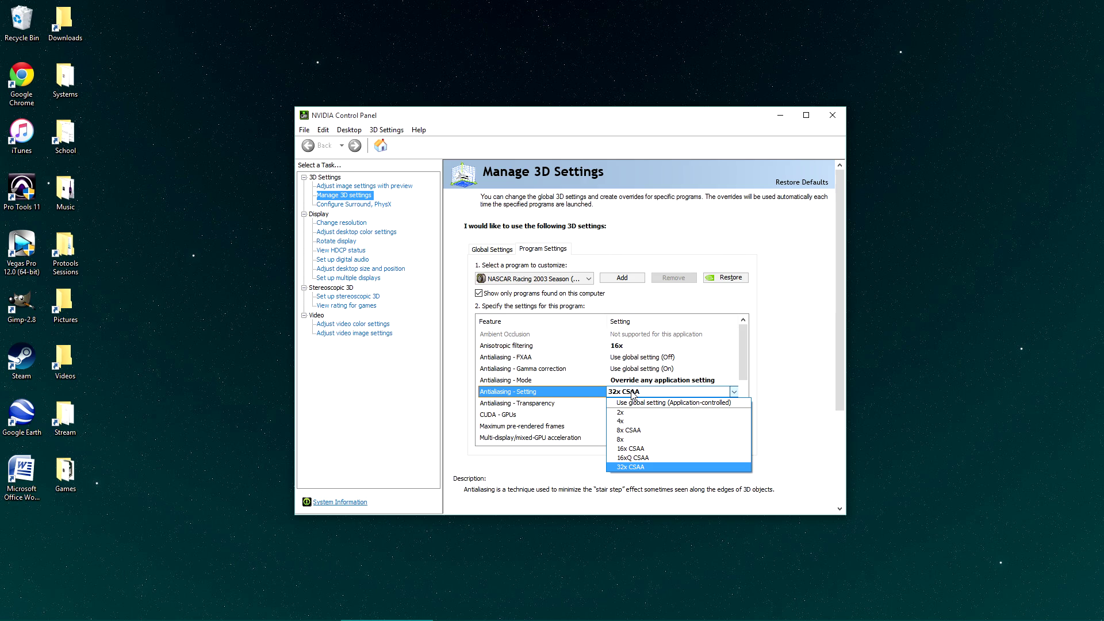
{"action": "left_click", "coordinate": [631, 467]}
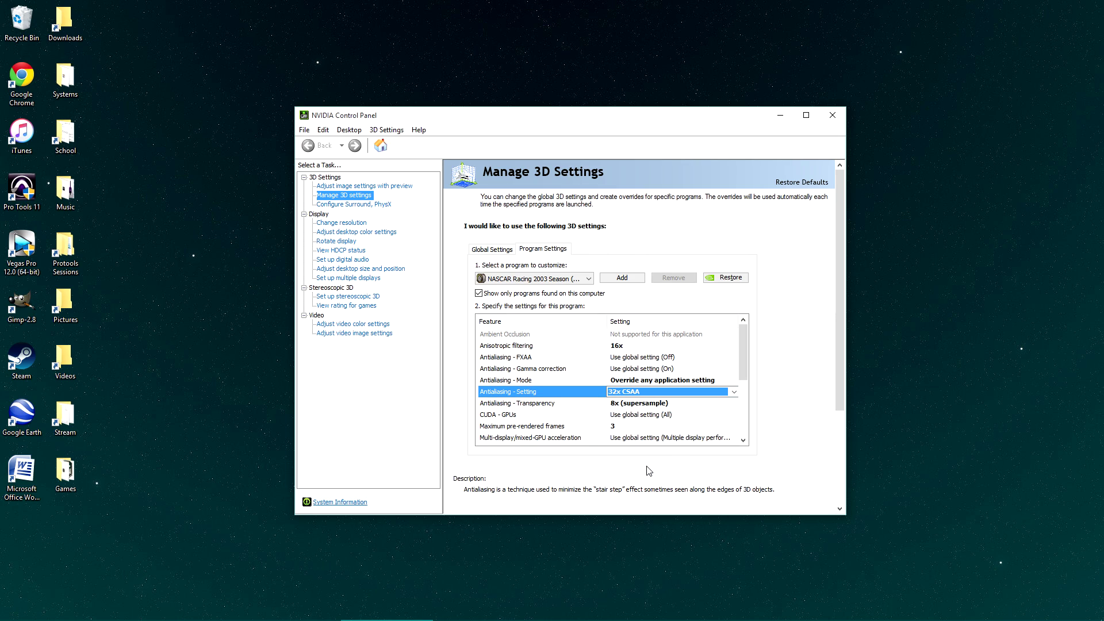
{"action": "left_click", "coordinate": [628, 406]}
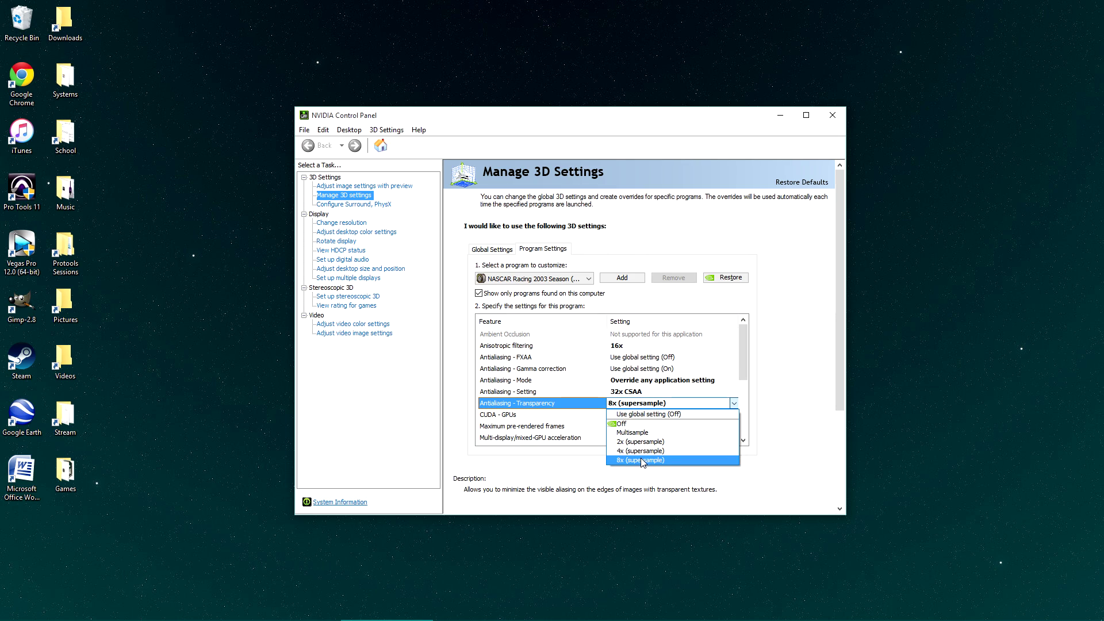
{"action": "left_click", "coordinate": [642, 463]}
{"action": "left_click", "coordinate": [633, 426]}
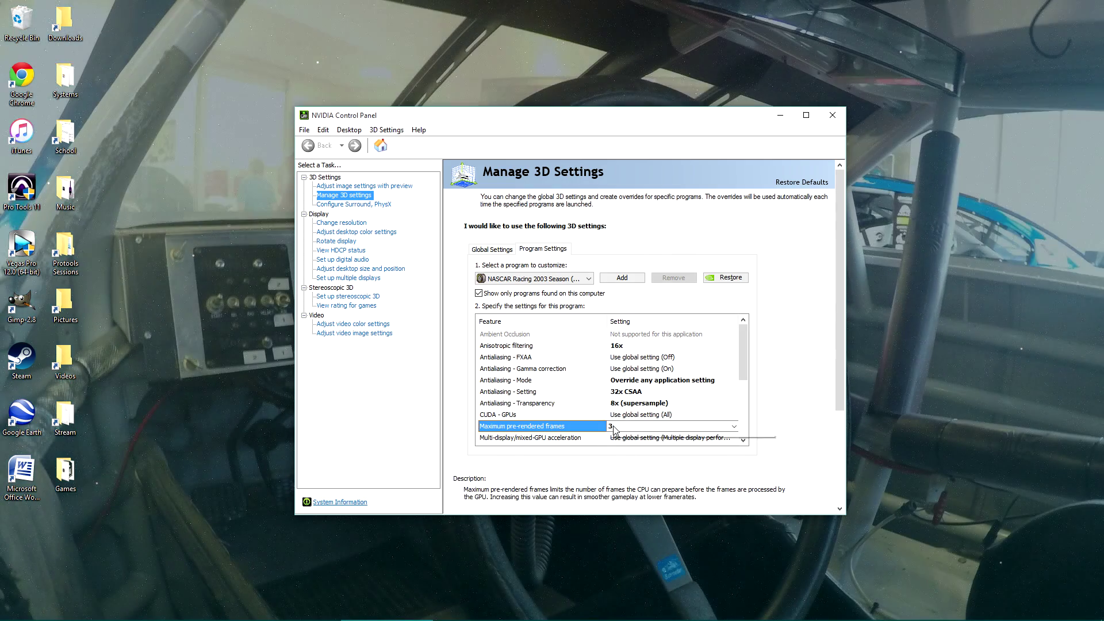
{"action": "left_click", "coordinate": [633, 426]}
Set pre-rendered frames to 3, sample optimization Off, LOD bias Clamp, texture filtering High quality
{"action": "left_click", "coordinate": [637, 474]}
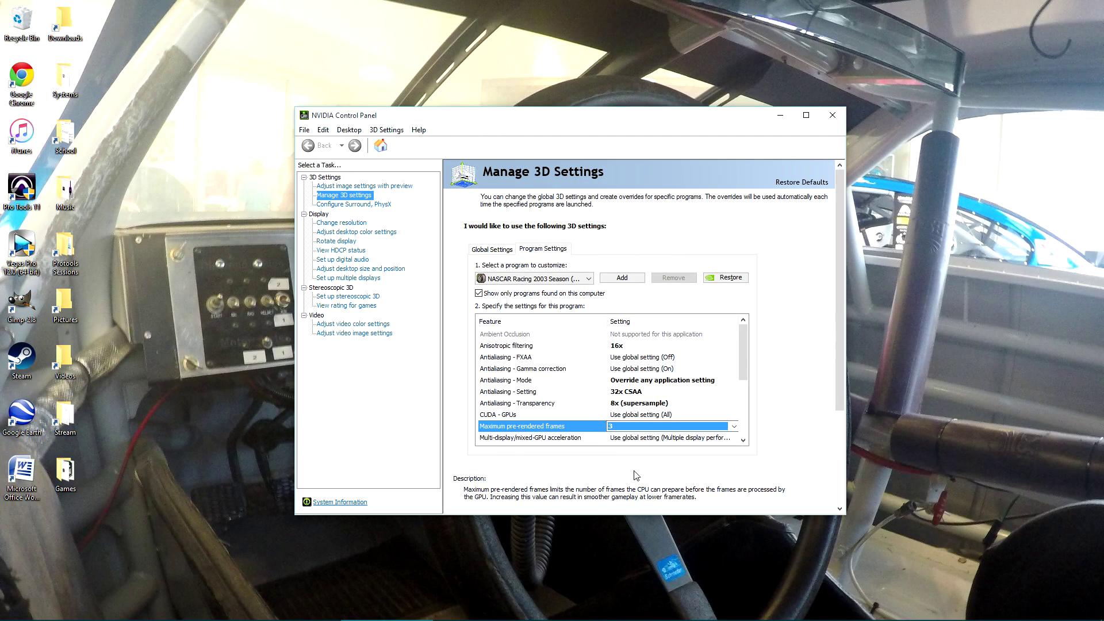
{"action": "left_click_drag", "start_coordinate": [743, 350], "coordinate": [737, 409]}
{"action": "left_click", "coordinate": [618, 358]}
{"action": "left_click", "coordinate": [618, 357]}
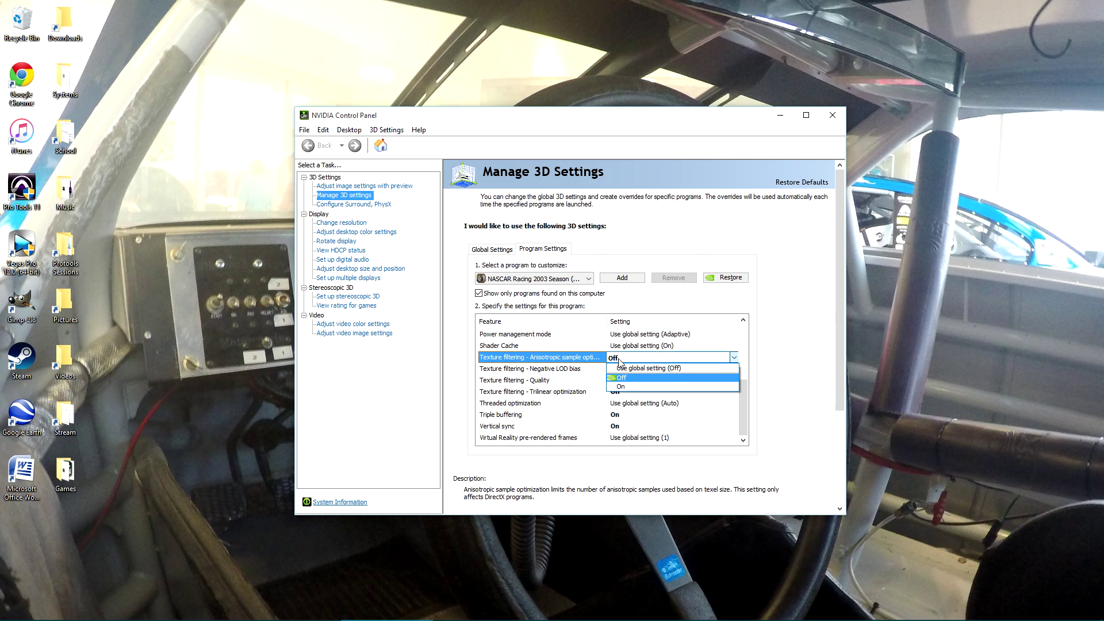
{"action": "left_click", "coordinate": [625, 375]}
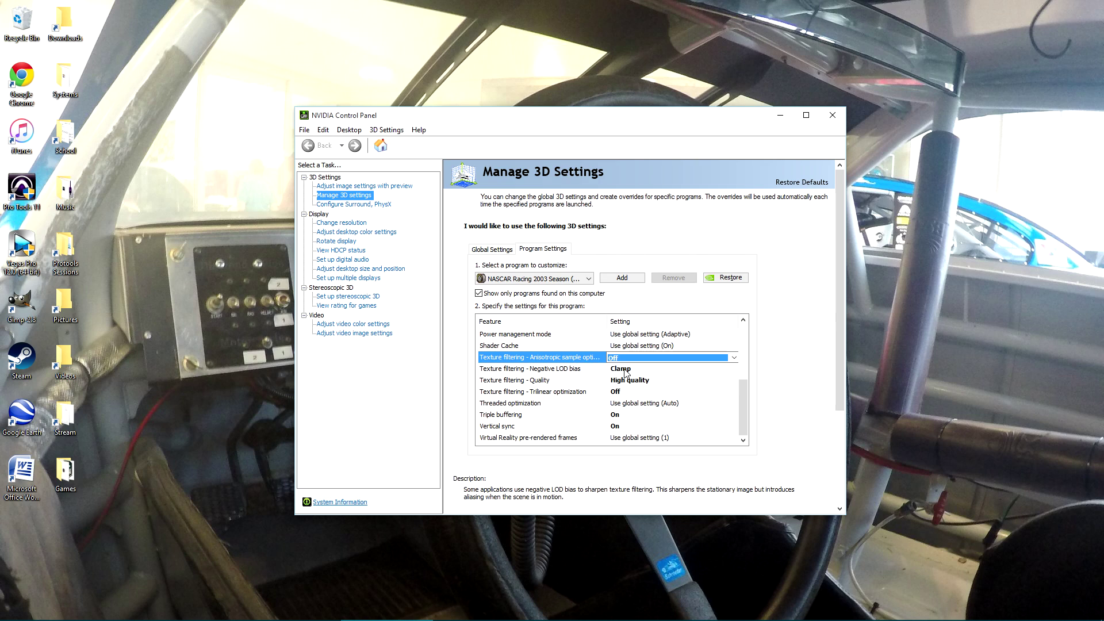
{"action": "left_click", "coordinate": [625, 372]}
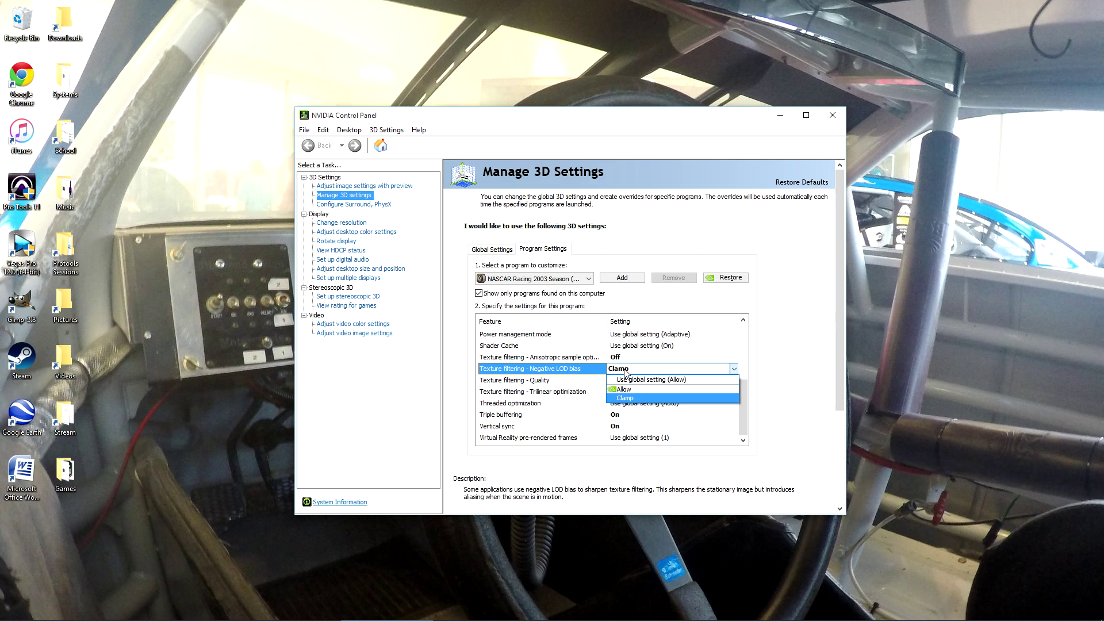
{"action": "left_click", "coordinate": [630, 398]}
{"action": "left_click", "coordinate": [632, 382]}
{"action": "left_click", "coordinate": [634, 383]}
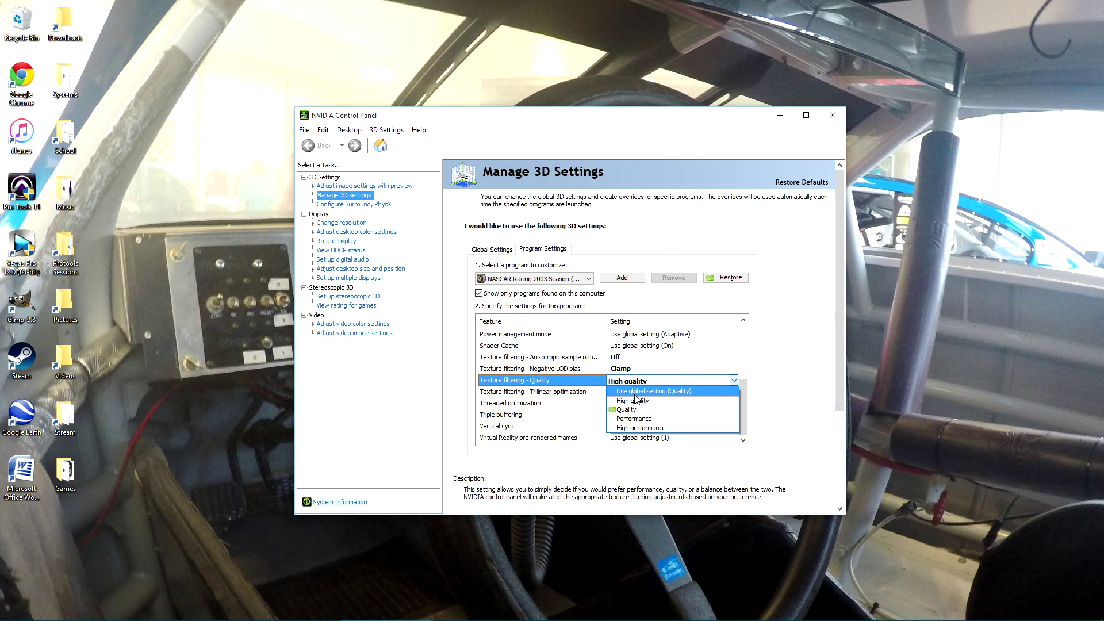
{"action": "left_click", "coordinate": [635, 401]}
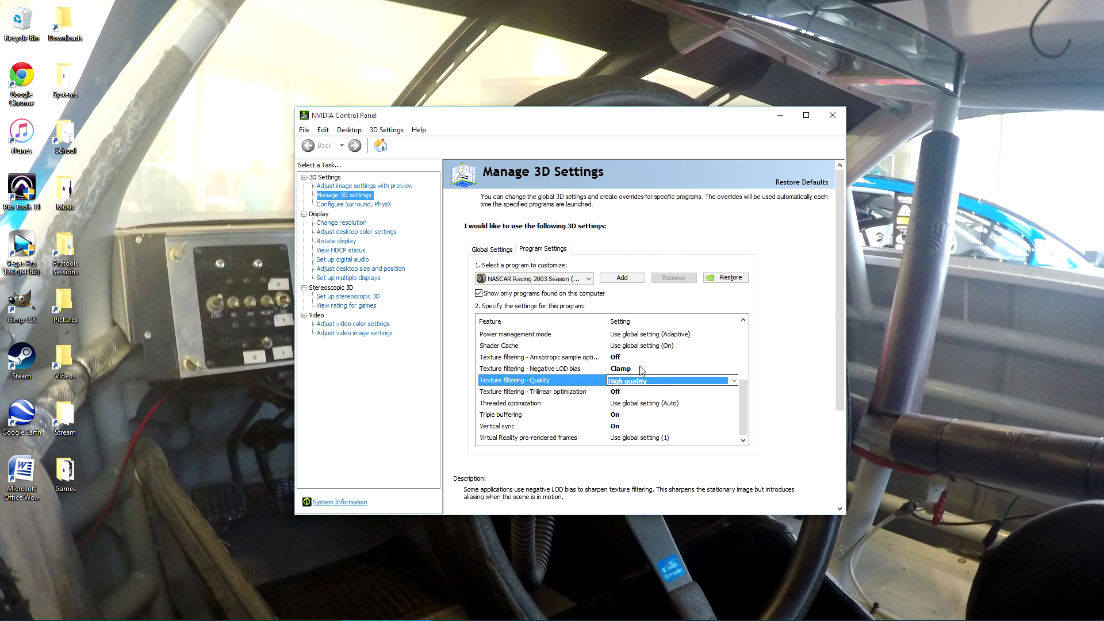
Set Trilinear optimization Off, Triple buffering and Vertical sync On, then close the panel
{"action": "left_click", "coordinate": [620, 393]}
{"action": "left_click", "coordinate": [622, 412]}
{"action": "left_click", "coordinate": [627, 415]}
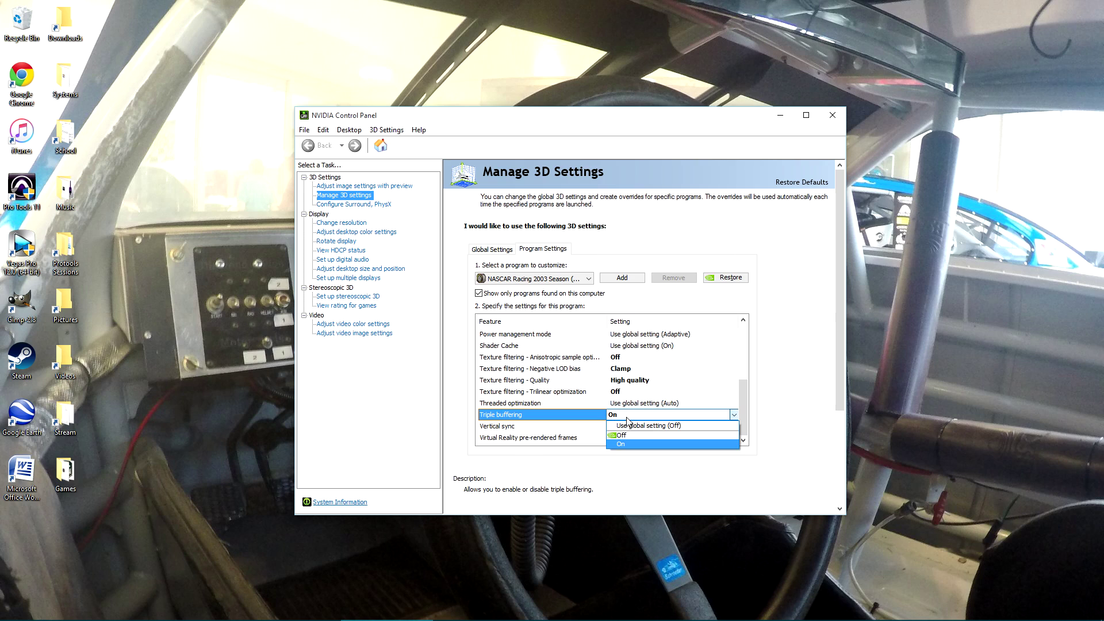
{"action": "left_click", "coordinate": [630, 443]}
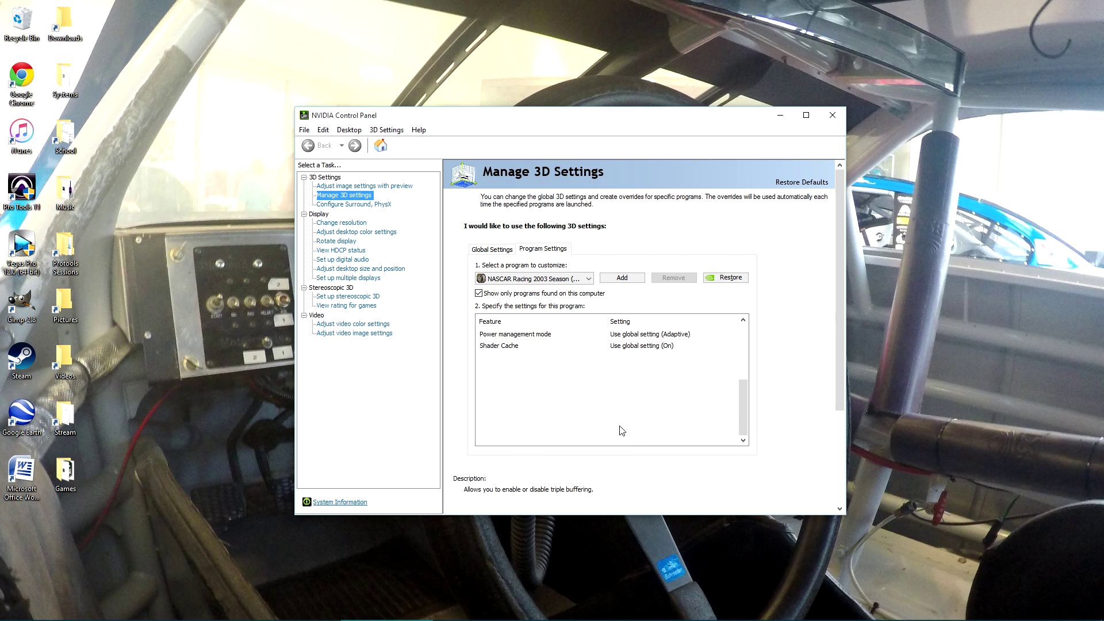
{"action": "left_click", "coordinate": [622, 426]}
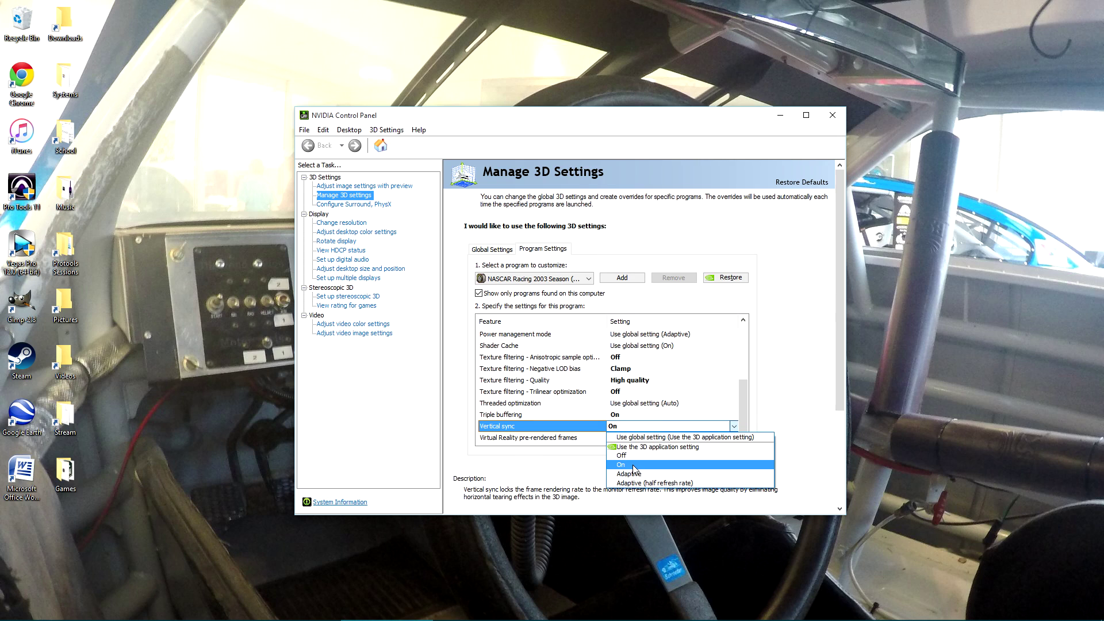
{"action": "left_click", "coordinate": [633, 465]}
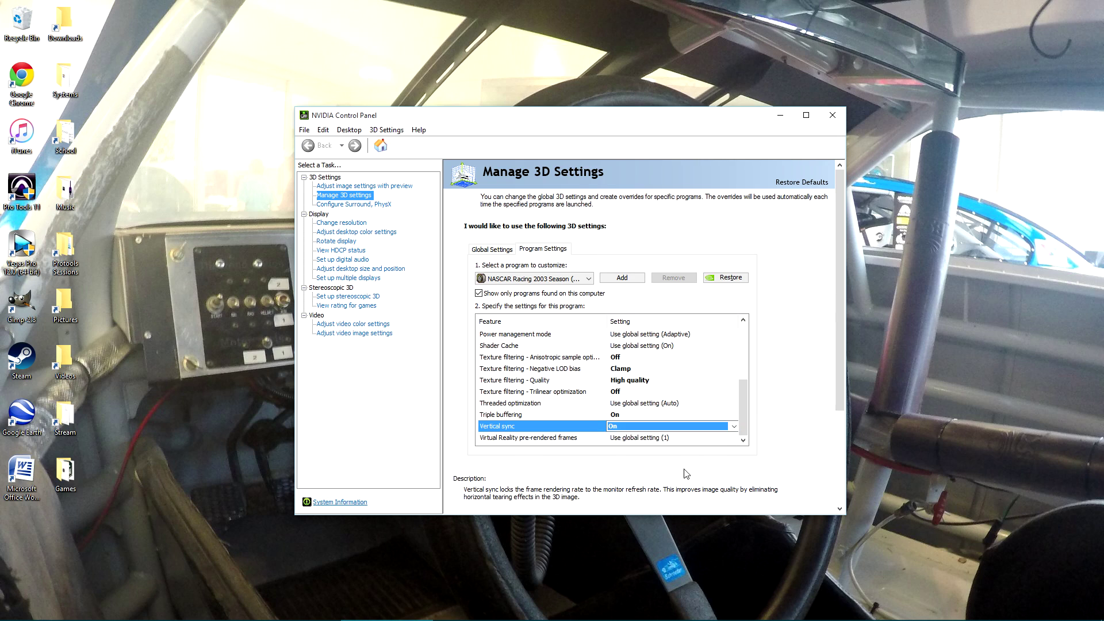
{"action": "left_click", "coordinate": [837, 117]}
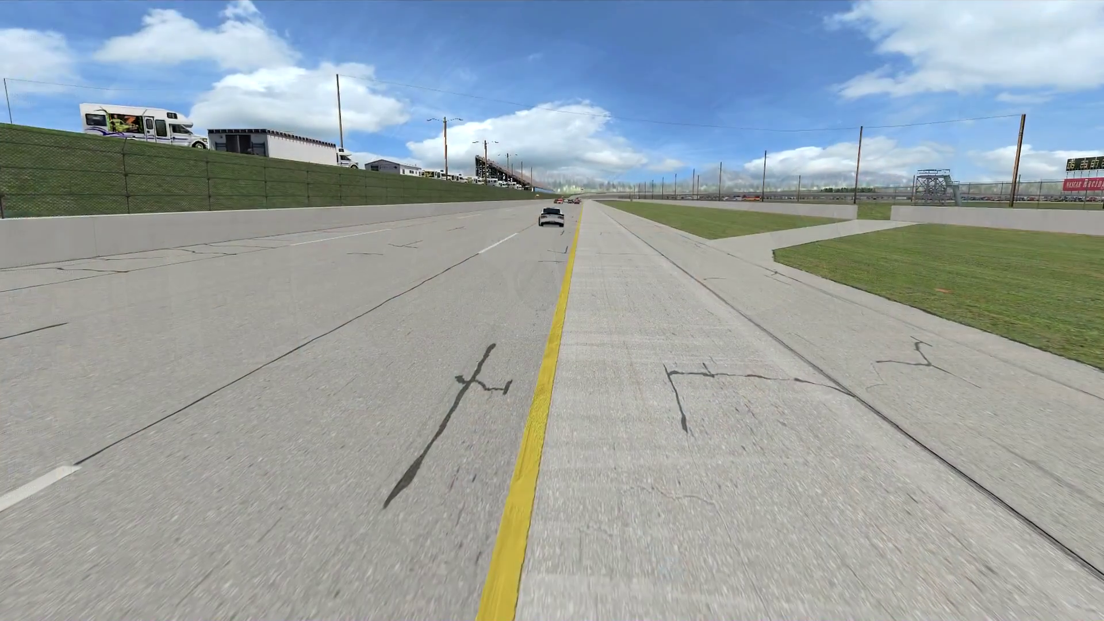